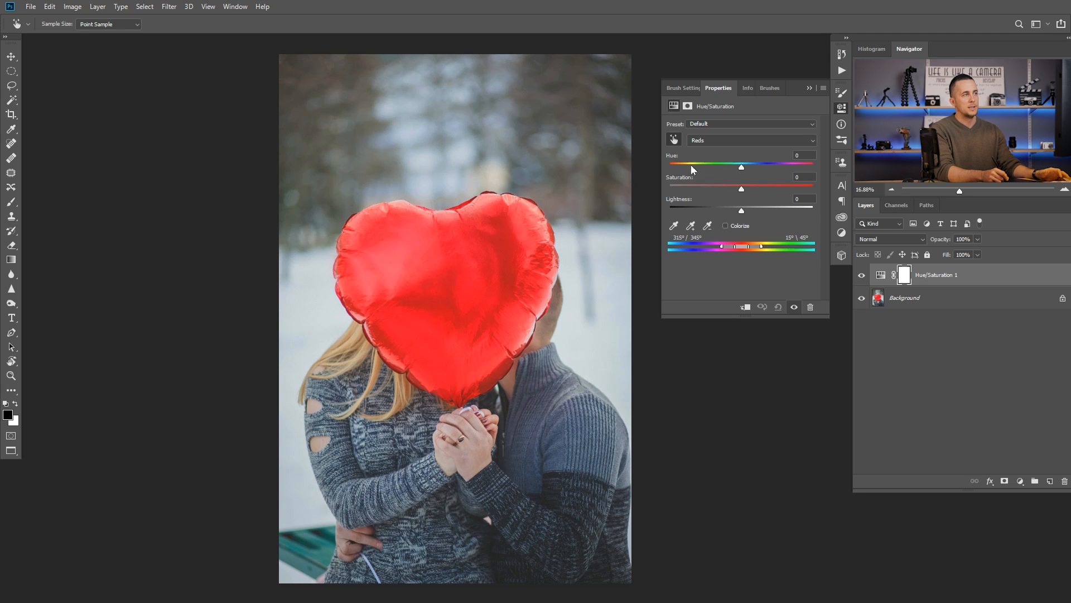
Step: Target Reds in the Hue/Saturation adjustment by sampling the heart balloon, and extend the range's lower end to 307°/340°
{"action": "left_click", "coordinate": [725, 140]}
{"action": "left_click", "coordinate": [703, 135]}
{"action": "left_click", "coordinate": [675, 143]}
{"action": "left_click", "coordinate": [674, 142]}
{"action": "left_click", "coordinate": [429, 256]}
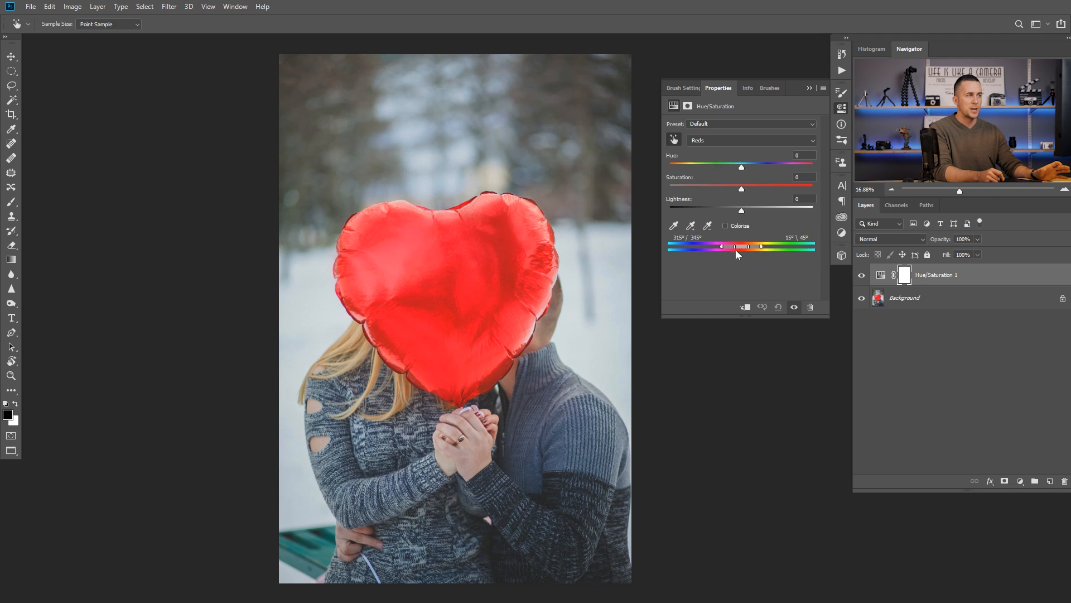
{"action": "left_click_drag", "start_coordinate": [733, 246], "coordinate": [733, 246]}
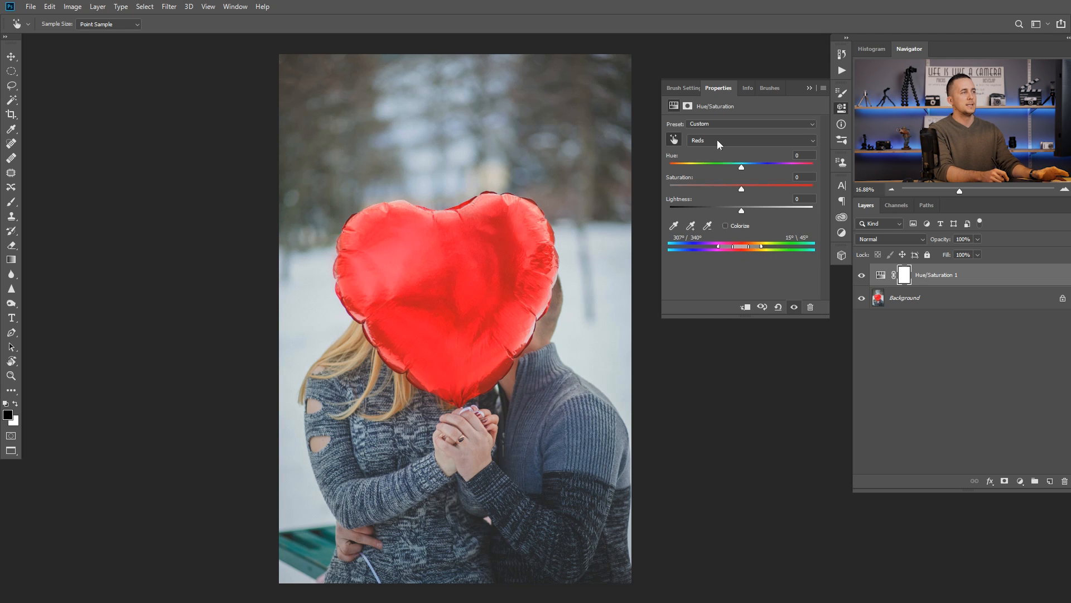
Step: Try a Reds lightness of -100 to turn the heart balloon black, and +100 to turn it white
{"action": "left_click_drag", "start_coordinate": [741, 211], "coordinate": [664, 209]}
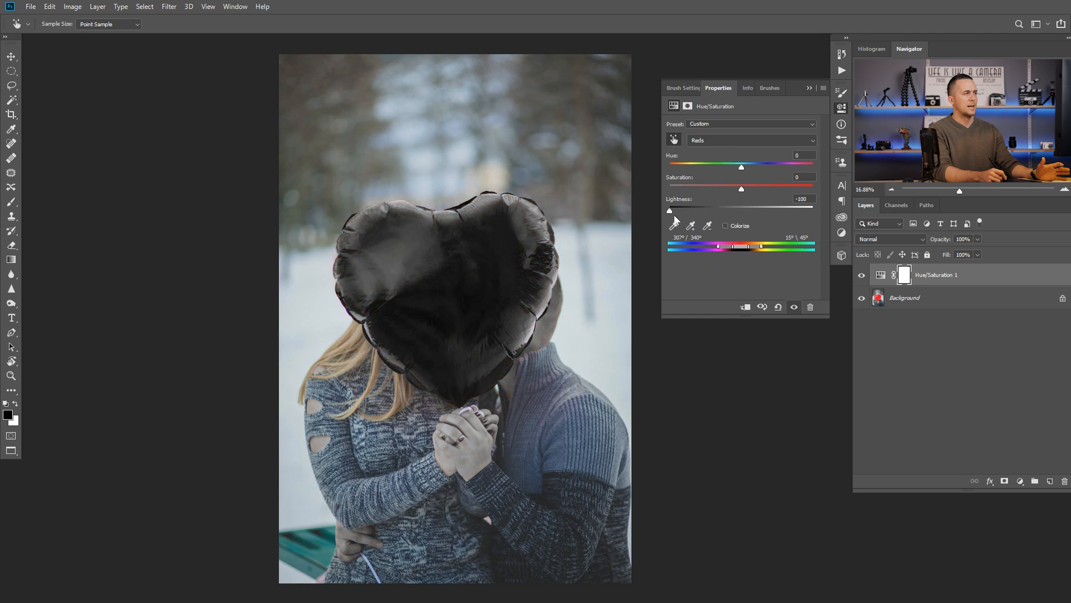
{"action": "left_click_drag", "start_coordinate": [671, 211], "coordinate": [815, 209]}
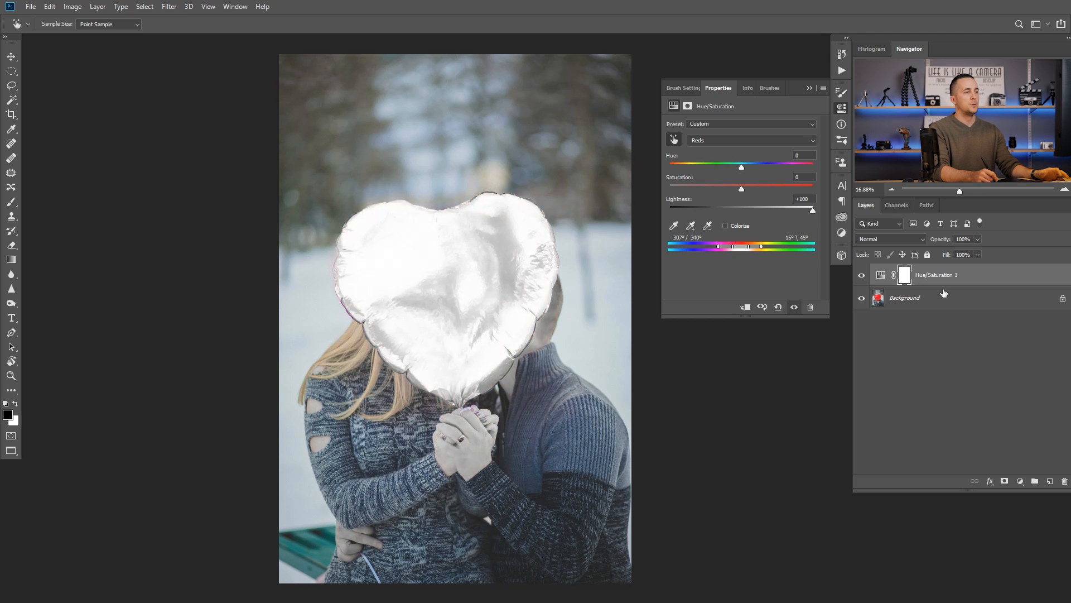
Step: Paint black on the Hue/Saturation mask over the hands, the woman's hair and the man's head to restore their colours
{"action": "key", "text": "b"}
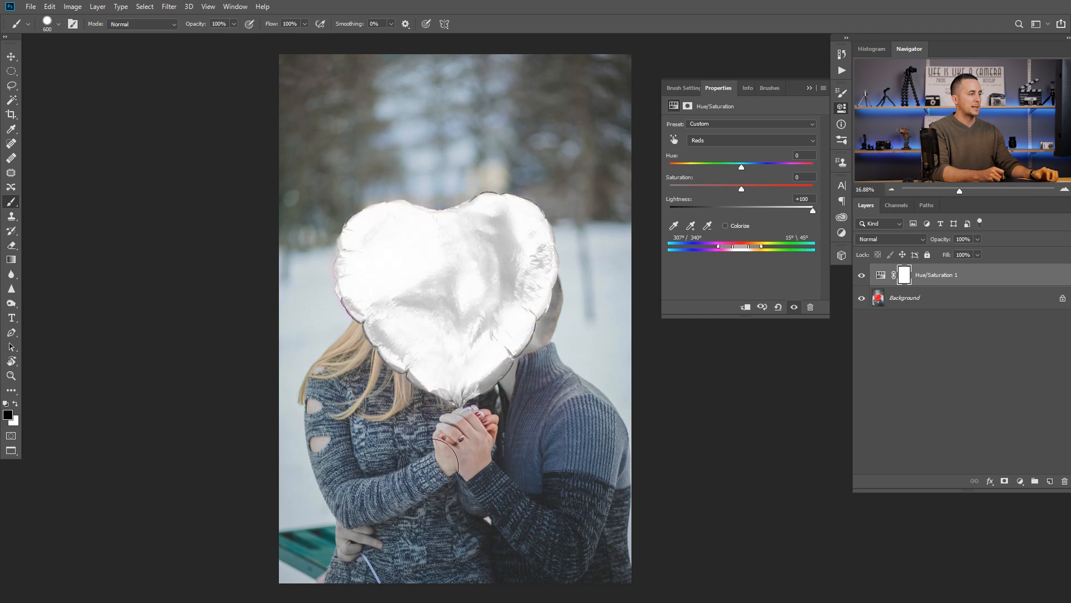
{"action": "left_click_drag", "start_coordinate": [341, 357], "coordinate": [394, 384]}
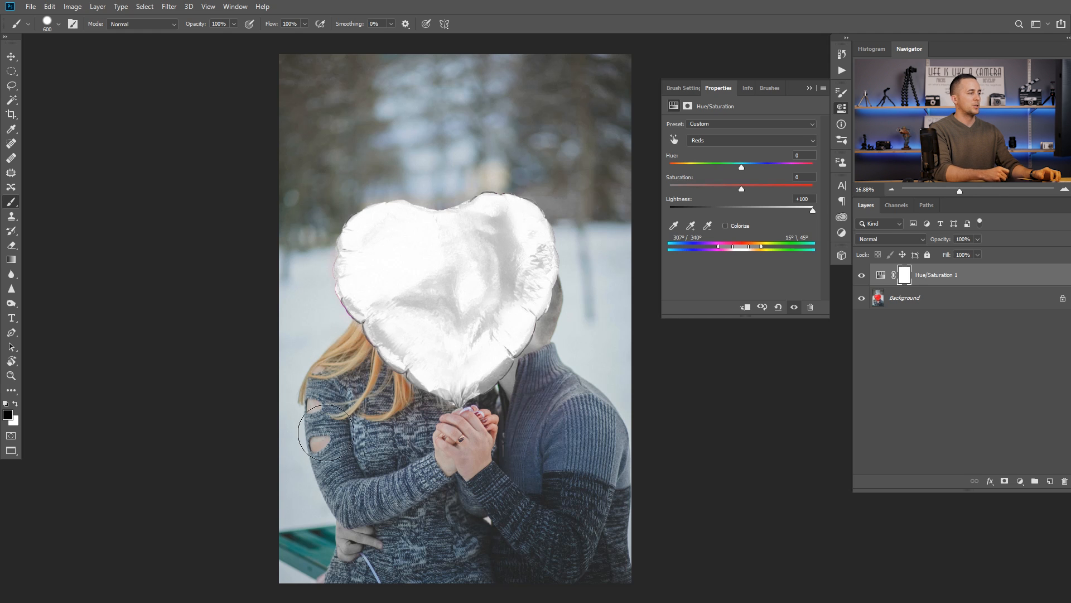
{"action": "mouse_move", "coordinate": [534, 391]}
{"action": "left_mouse_down"}
{"action": "mouse_move", "coordinate": [551, 339]}
{"action": "mouse_move", "coordinate": [586, 294]}
{"action": "left_mouse_up"}
Step: Set the Reds lightness to -100 to make the masked heart balloon black, and bring it back towards neutral
{"action": "left_click_drag", "start_coordinate": [813, 211], "coordinate": [654, 230]}
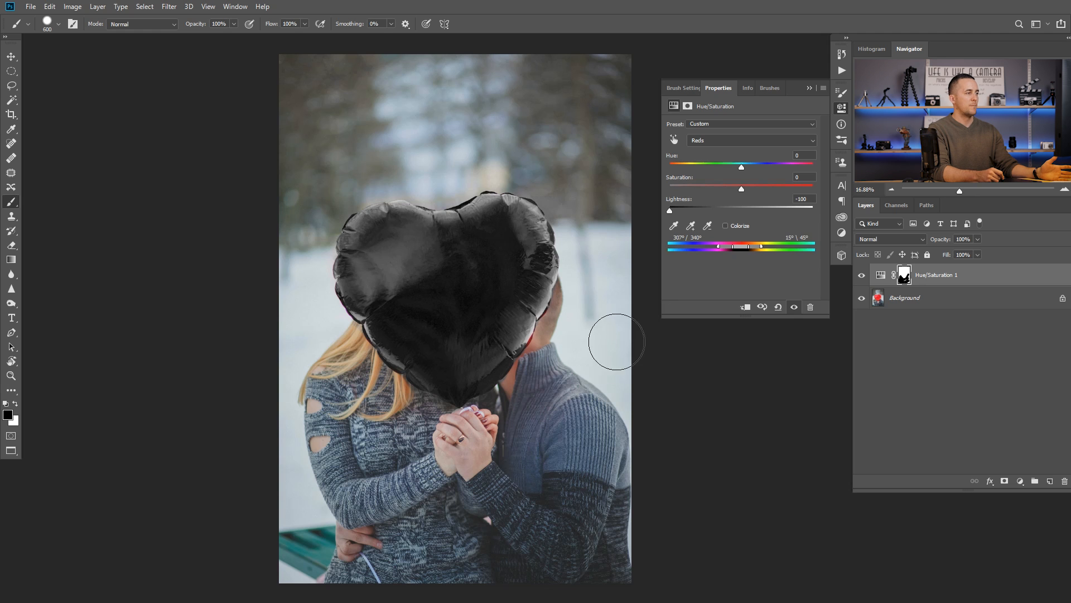
{"action": "mouse_move", "coordinate": [751, 207]}
{"action": "left_mouse_down"}
{"action": "mouse_move", "coordinate": [821, 203]}
{"action": "mouse_move", "coordinate": [740, 211]}
{"action": "left_mouse_up"}
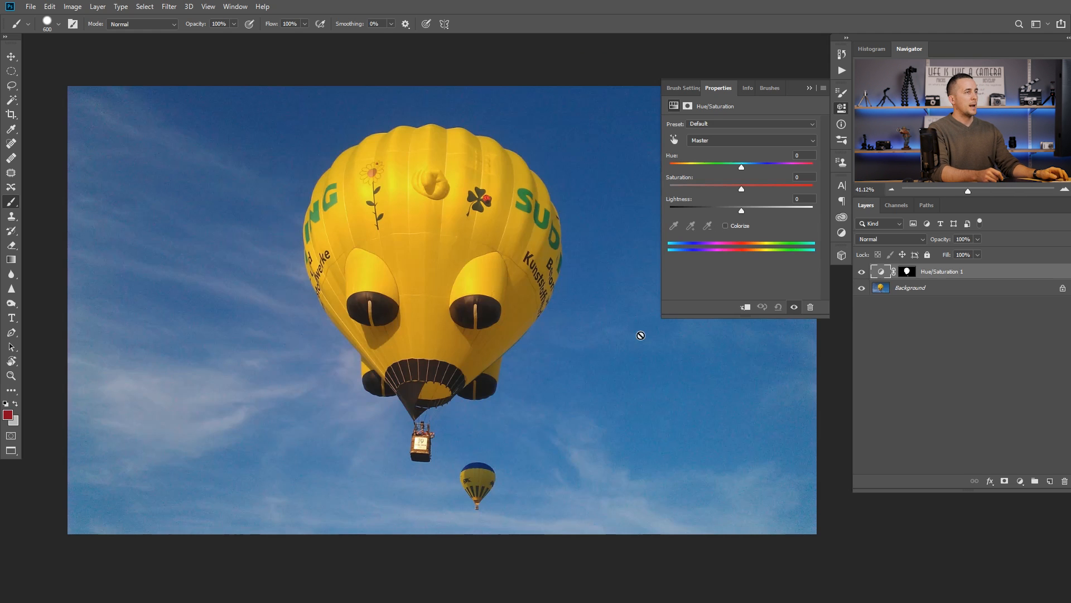
Step: Collapse the adjustment settings on the hot-air balloon photo and inspect the Hue/Saturation layer's mask
{"action": "left_click", "coordinate": [810, 89]}
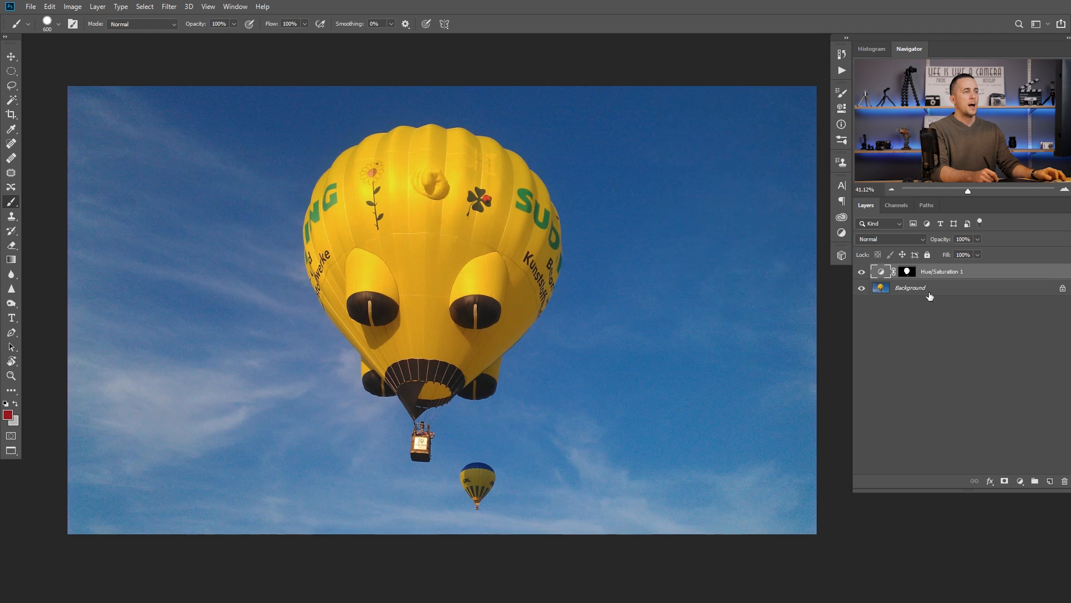
{"action": "left_click", "coordinate": [907, 271], "text": "alt"}
{"action": "left_click", "coordinate": [907, 271], "text": "alt"}
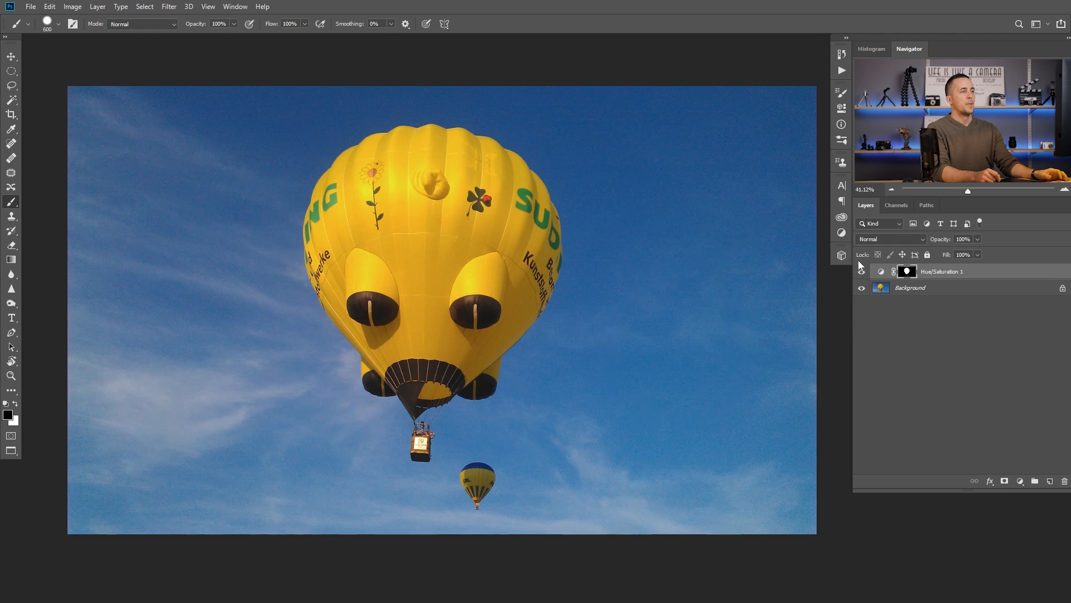
Step: Turn the yellow hot-air balloon white by setting the Yellows lightness to +100 in the Hue/Saturation layer
{"action": "left_click", "coordinate": [878, 271]}
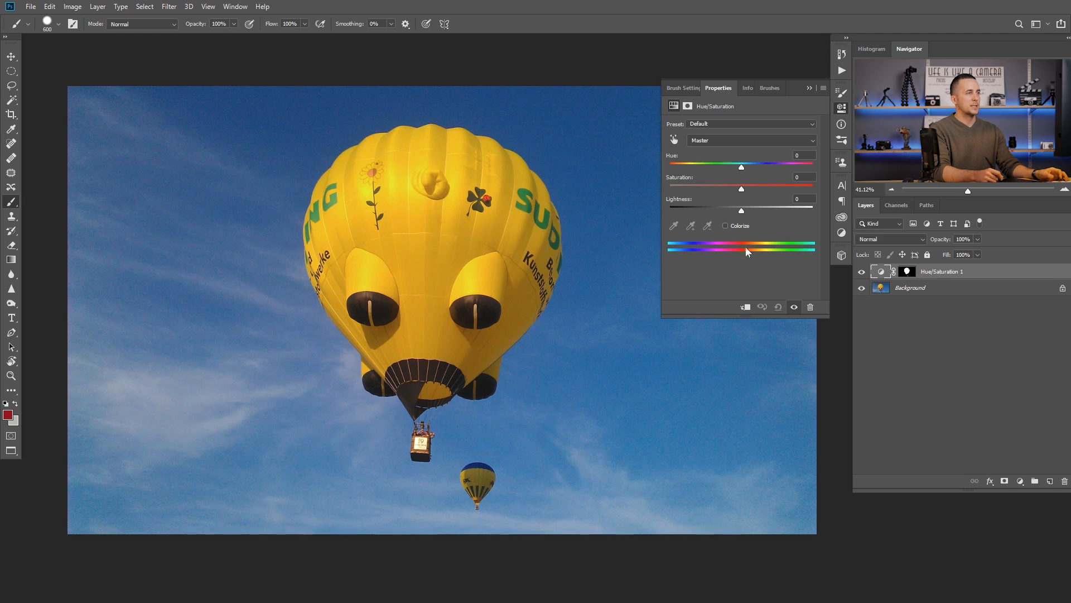
{"action": "left_click", "coordinate": [734, 143]}
{"action": "left_click", "coordinate": [734, 140]}
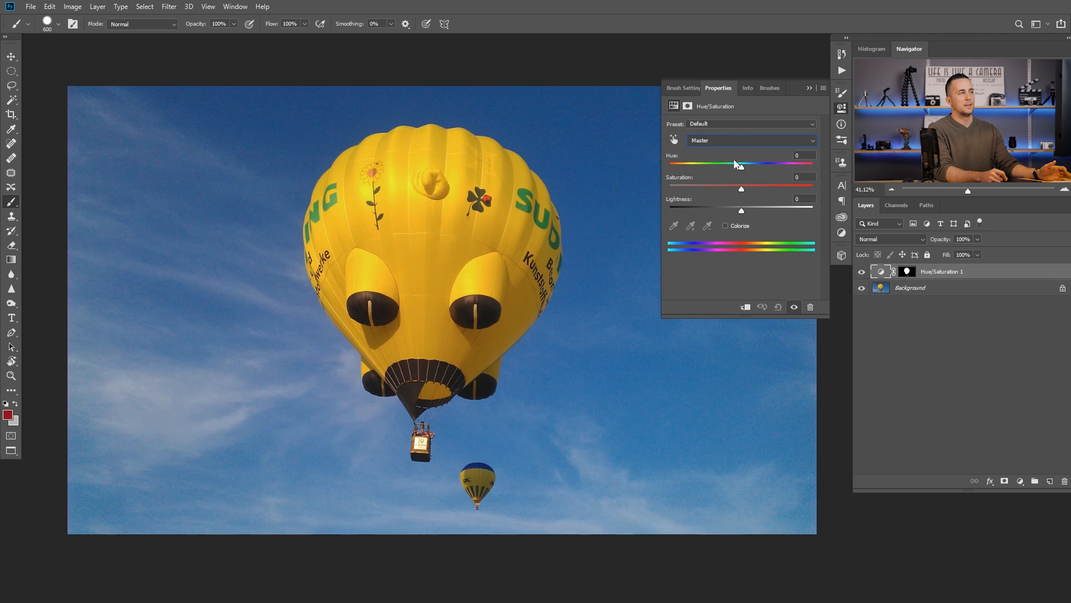
{"action": "left_click", "coordinate": [727, 142]}
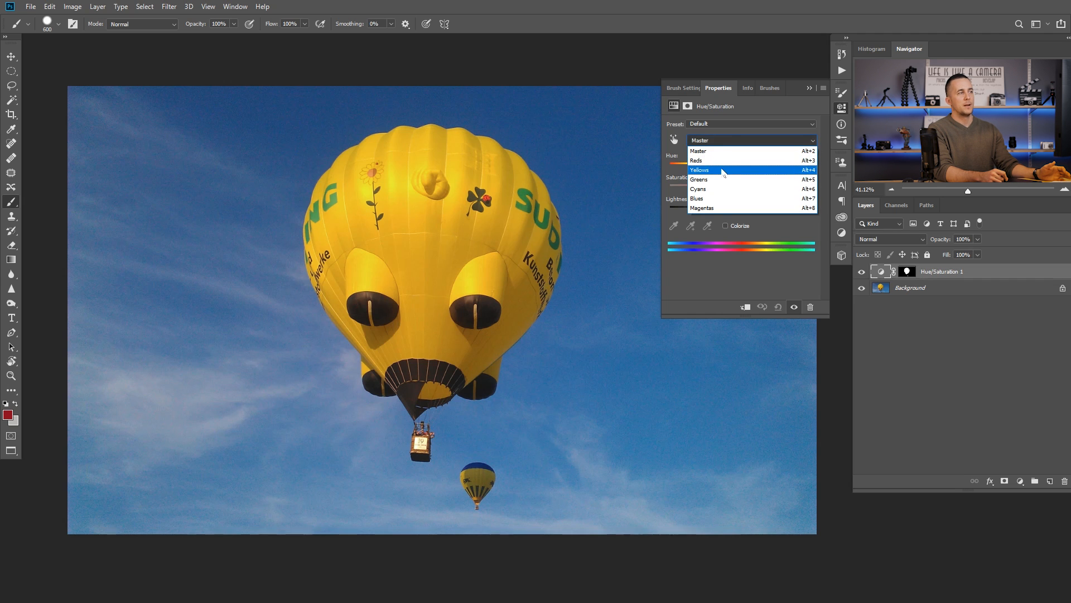
{"action": "left_click", "coordinate": [741, 173]}
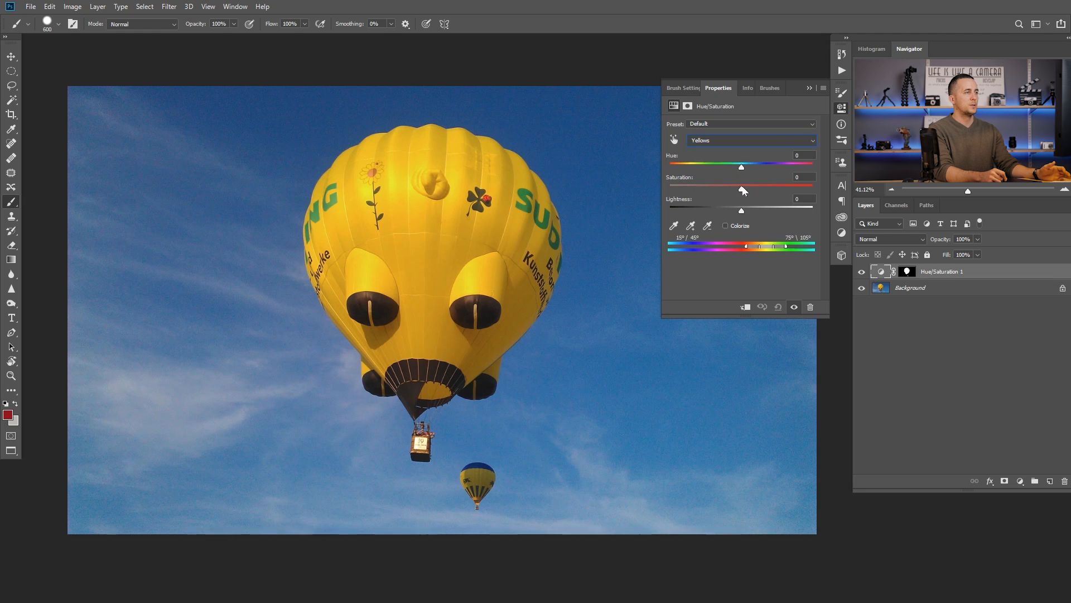
{"action": "left_click_drag", "start_coordinate": [742, 211], "coordinate": [808, 210]}
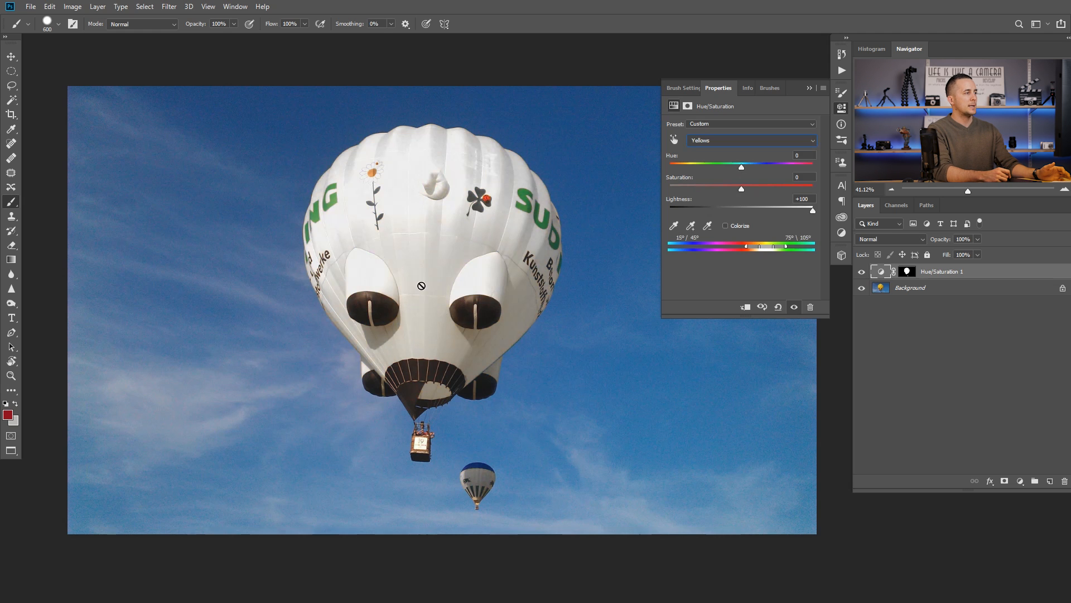
Step: Disable the Hue/Saturation layer's mask and target Yellows again with the lightness at +100
{"action": "left_click", "coordinate": [912, 272], "text": "shift"}
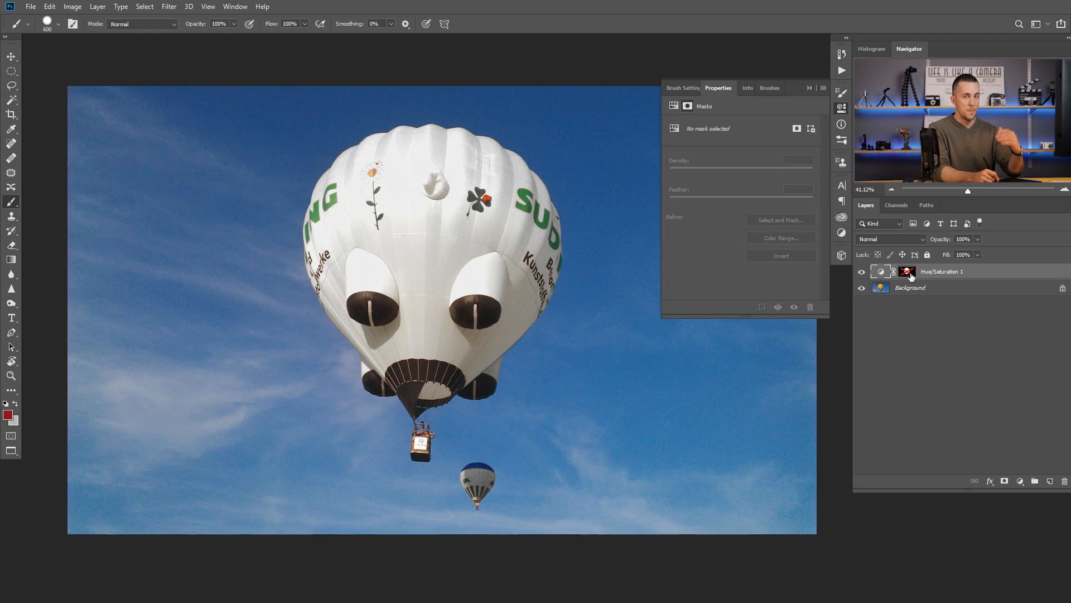
{"action": "left_click", "coordinate": [882, 272]}
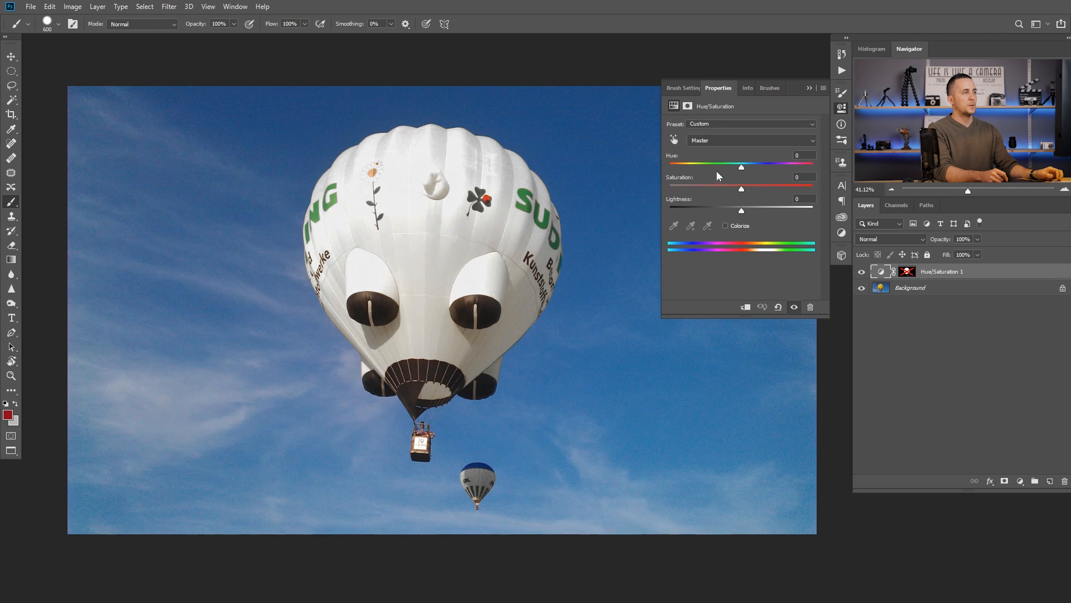
{"action": "left_click", "coordinate": [732, 143]}
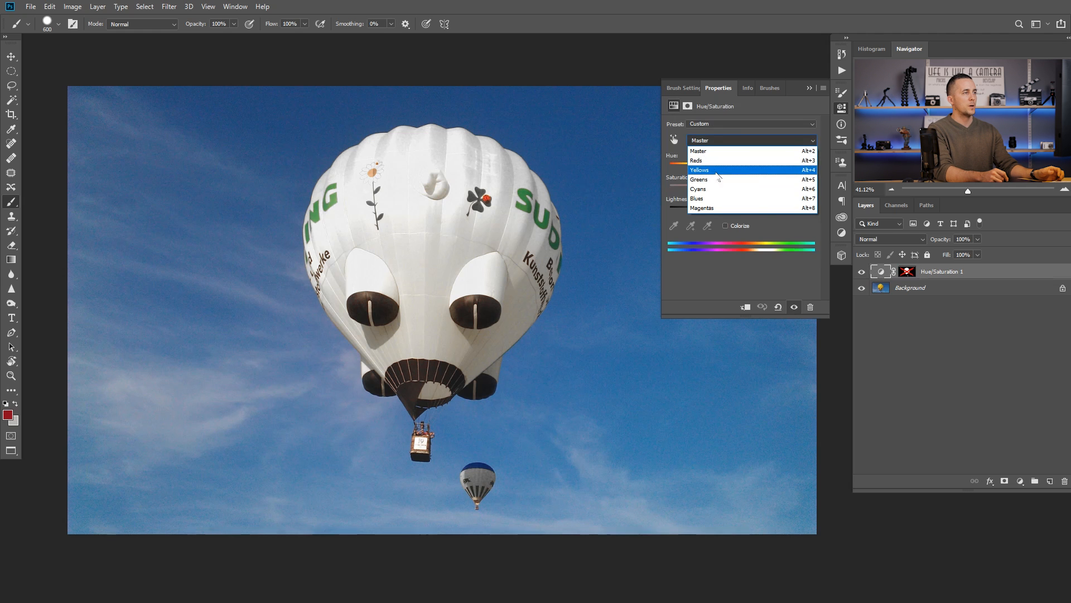
{"action": "left_click", "coordinate": [718, 170]}
{"action": "mouse_move", "coordinate": [811, 211]}
{"action": "left_mouse_down"}
{"action": "mouse_move", "coordinate": [745, 214]}
{"action": "mouse_move", "coordinate": [825, 212]}
{"action": "left_mouse_up"}
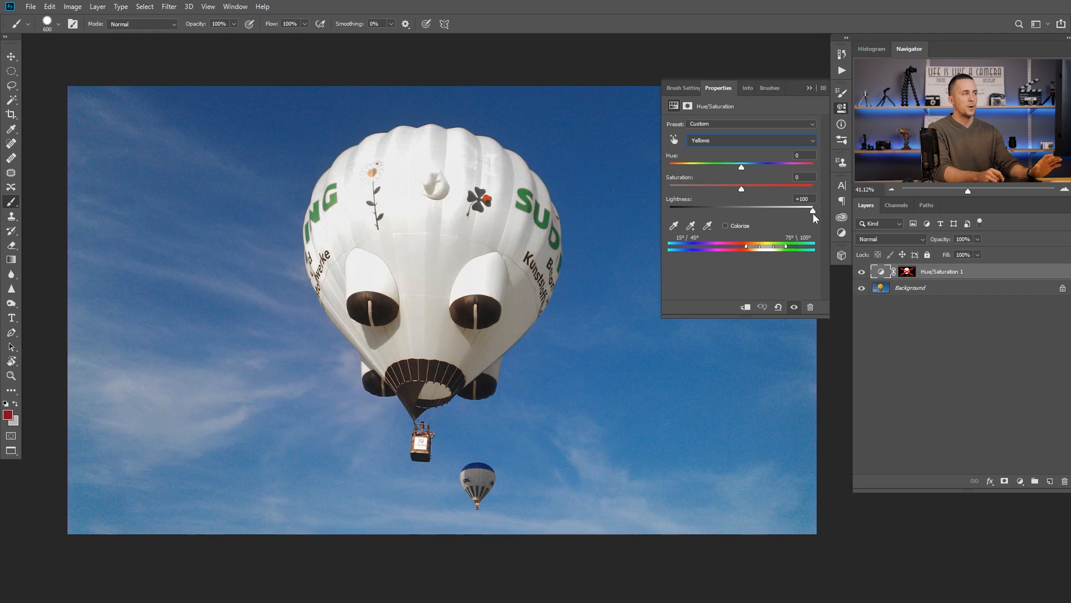
Step: Try a Yellows lightness of -100 on the hot-air balloon, and return it to 0
{"action": "left_click_drag", "start_coordinate": [812, 212], "coordinate": [662, 213]}
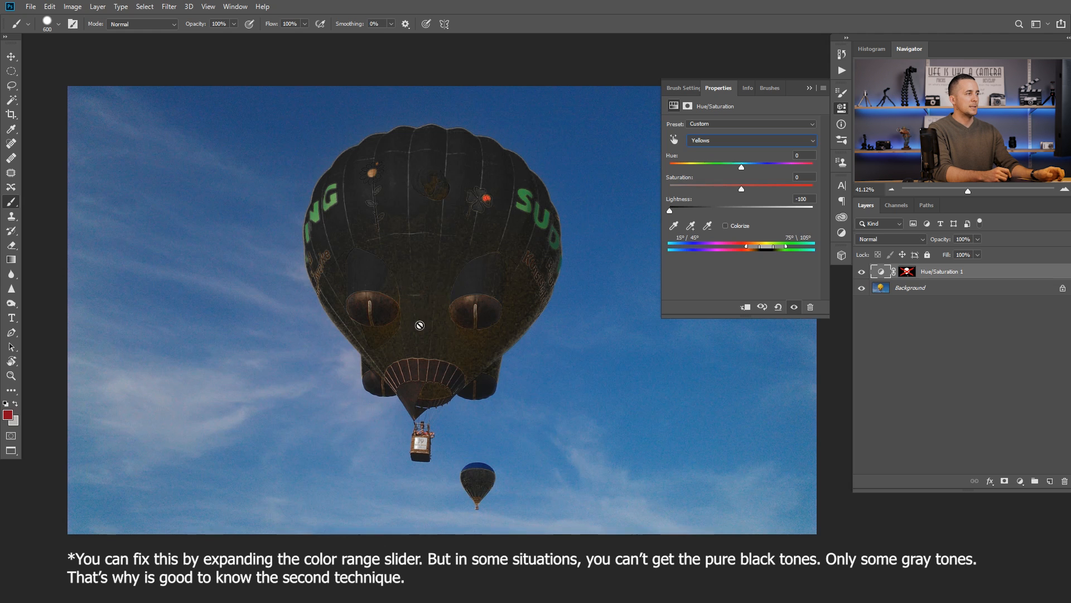
{"action": "left_click_drag", "start_coordinate": [675, 211], "coordinate": [737, 211]}
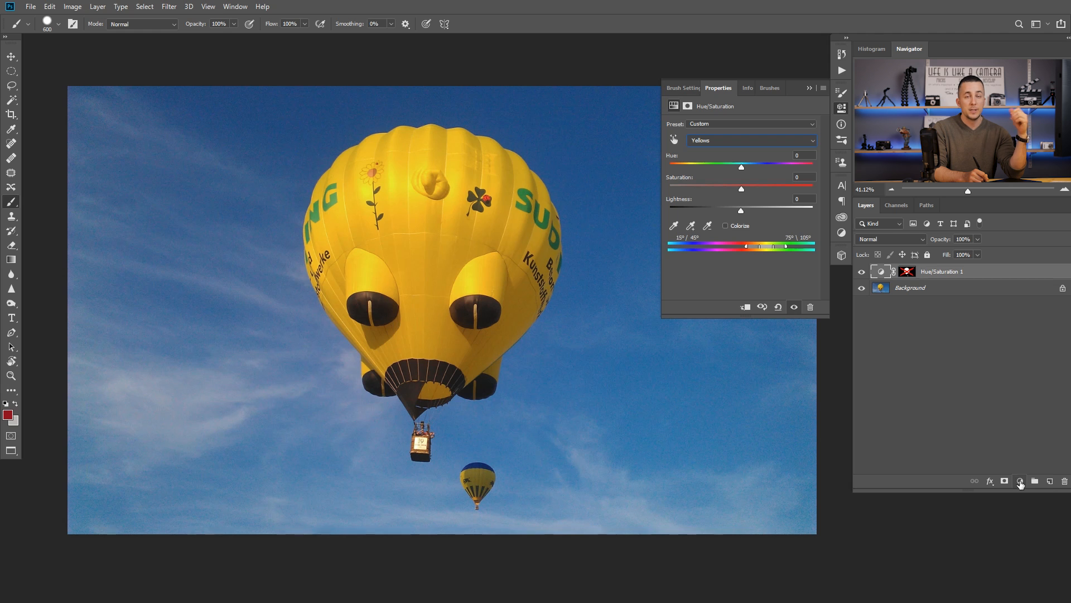
Step: Add a Black & White adjustment layer and replace its mask with a copy of the Hue/Saturation layer's mask
{"action": "left_click", "coordinate": [1020, 482]}
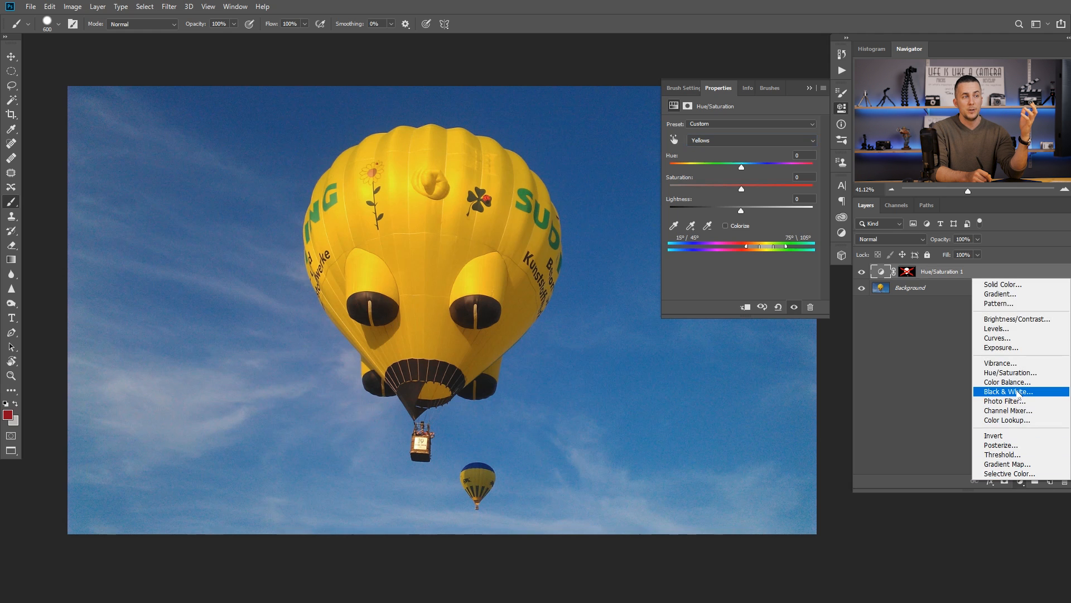
{"action": "left_click", "coordinate": [1017, 394]}
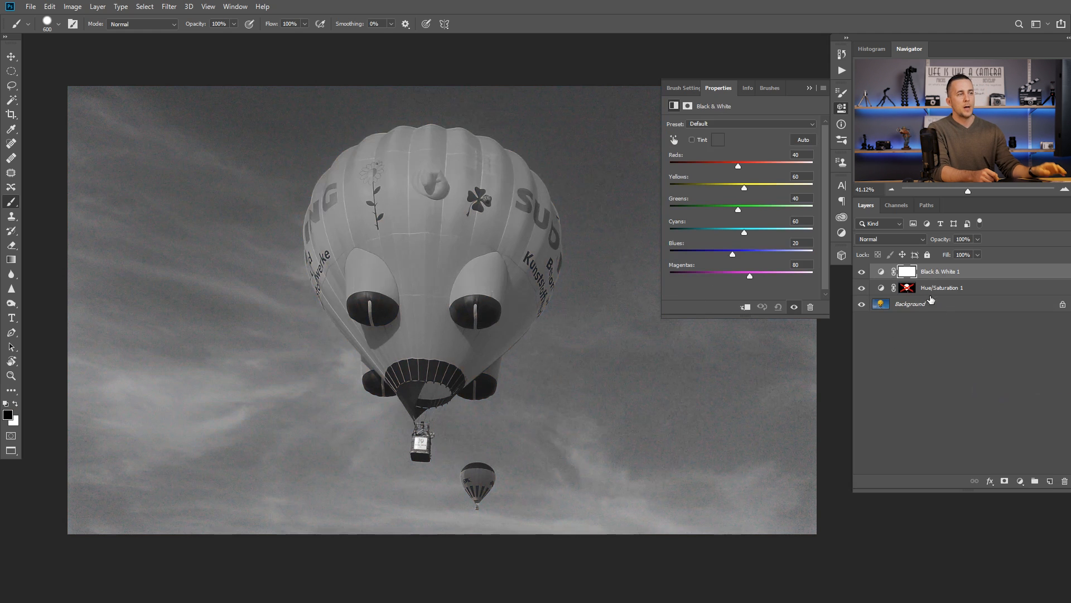
{"action": "left_click_drag", "start_coordinate": [907, 291], "coordinate": [908, 283]}
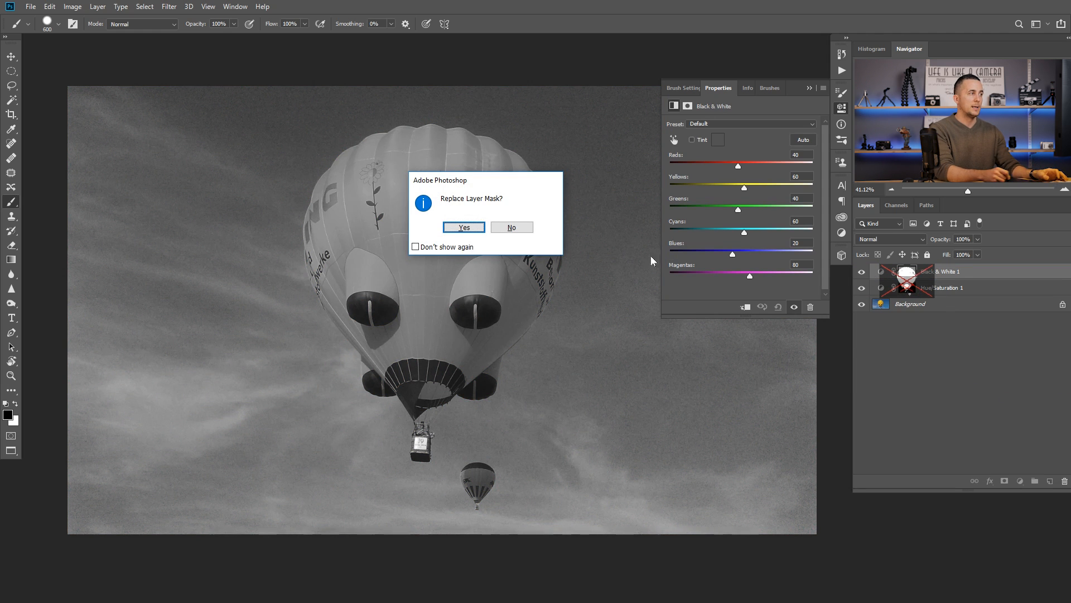
{"action": "left_click", "coordinate": [464, 227]}
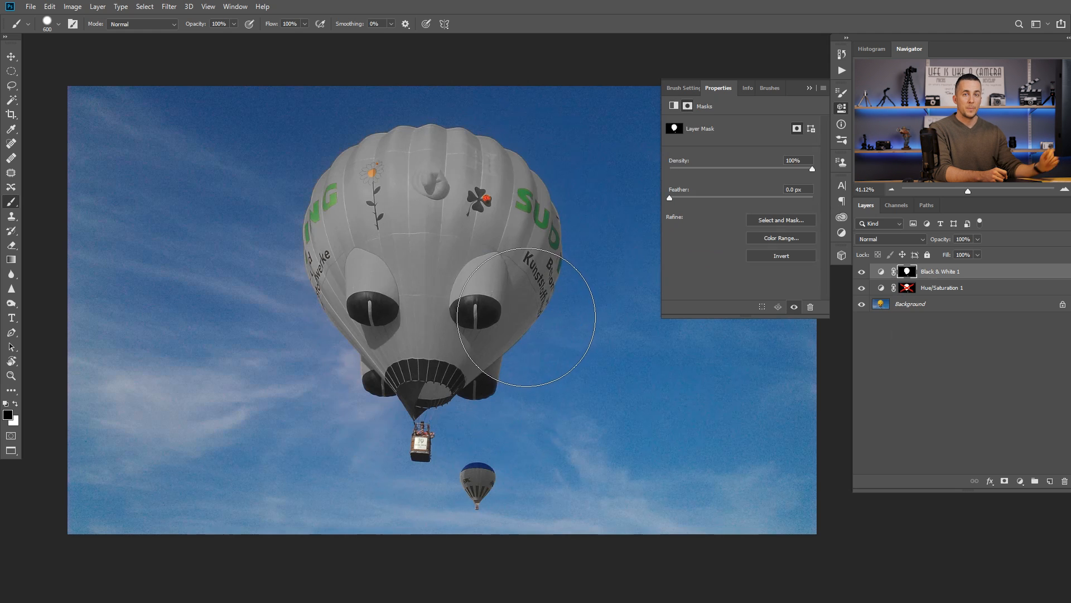
Step: Brighten the masked balloon to white by setting Yellows to 115 in the Black & White adjustment
{"action": "left_click", "coordinate": [884, 272]}
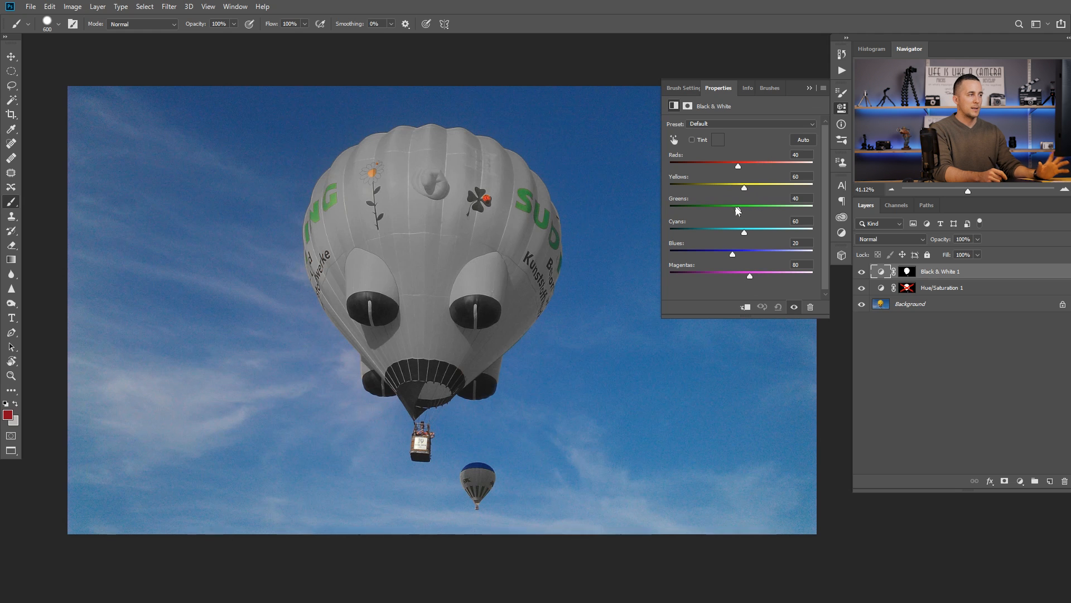
{"action": "left_click_drag", "start_coordinate": [744, 189], "coordinate": [760, 188]}
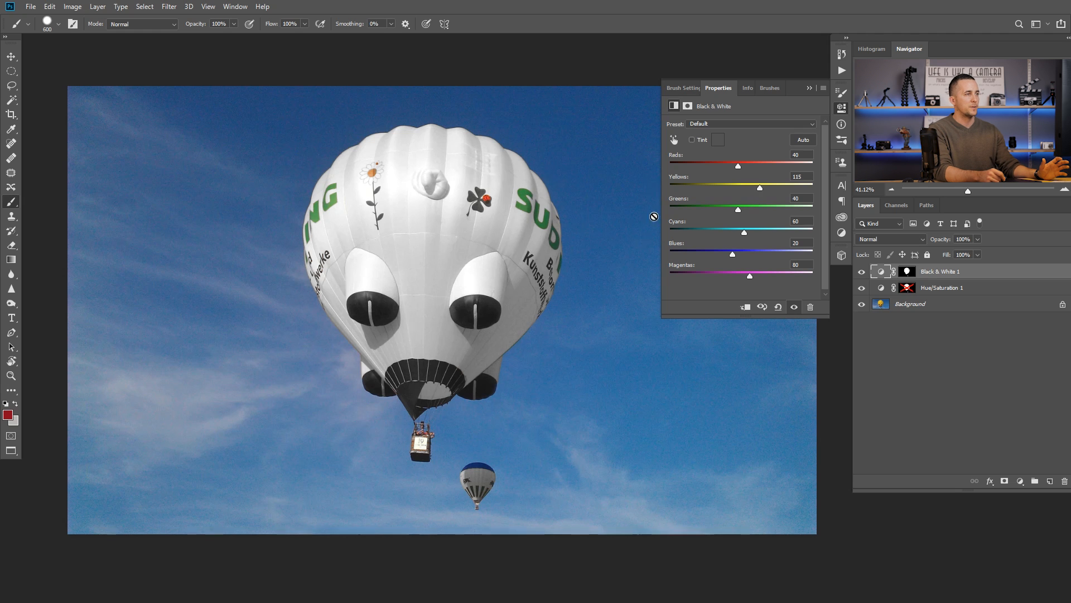
Step: Darken the balloon with Black & White Yellows at 20 and Reds at -31, and raise the Yellows again
{"action": "mouse_move", "coordinate": [760, 188]}
{"action": "left_mouse_down"}
{"action": "mouse_move", "coordinate": [809, 190]}
{"action": "mouse_move", "coordinate": [720, 190]}
{"action": "mouse_move", "coordinate": [742, 163]}
{"action": "mouse_move", "coordinate": [734, 190]}
{"action": "left_mouse_up"}
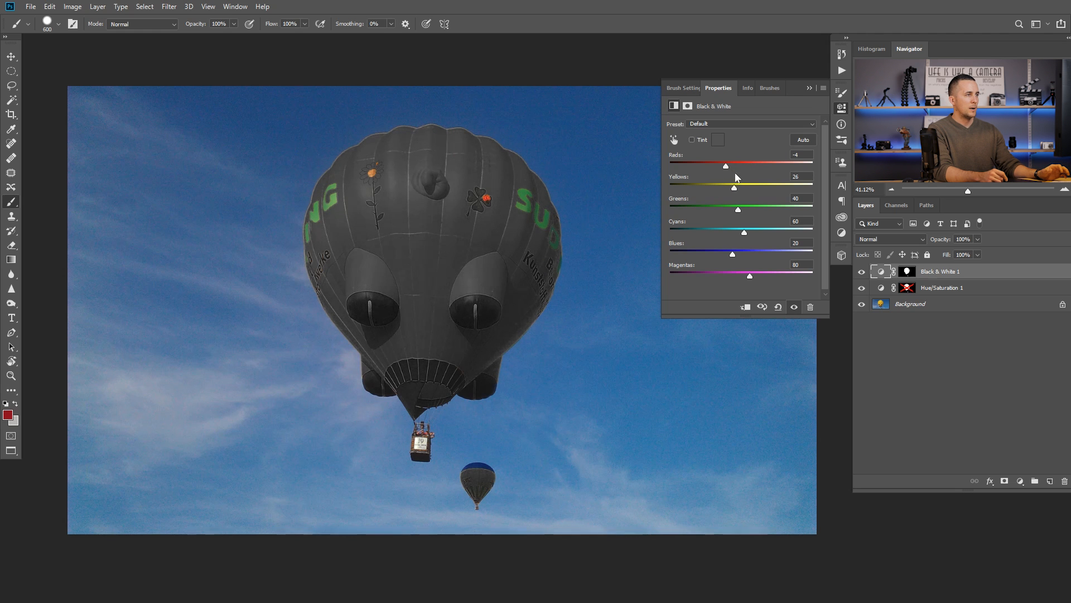
{"action": "left_click_drag", "start_coordinate": [732, 186], "coordinate": [732, 188]}
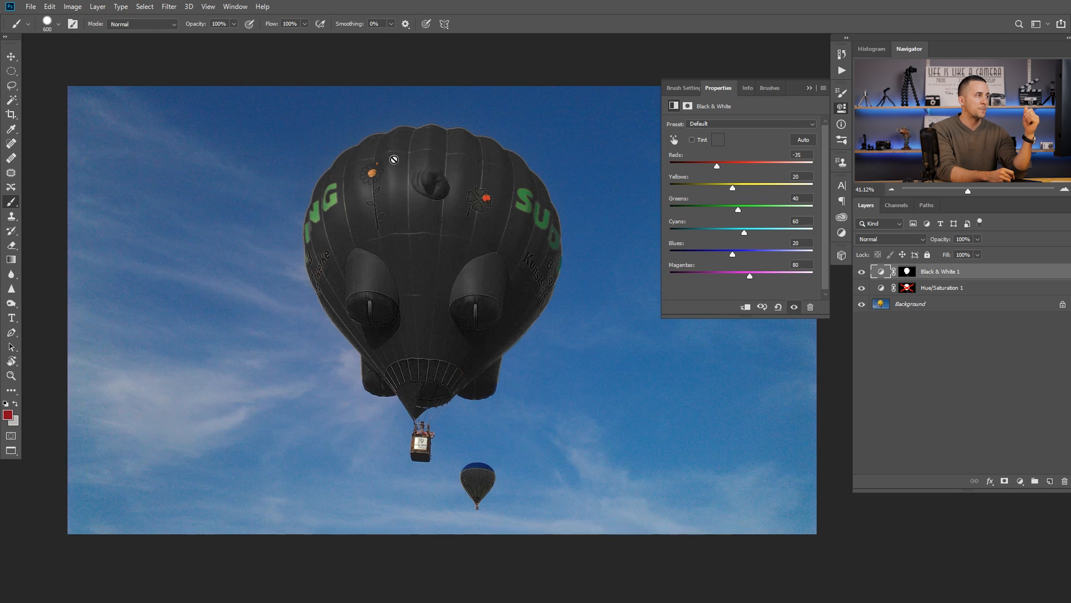
{"action": "left_click_drag", "start_coordinate": [717, 167], "coordinate": [707, 166]}
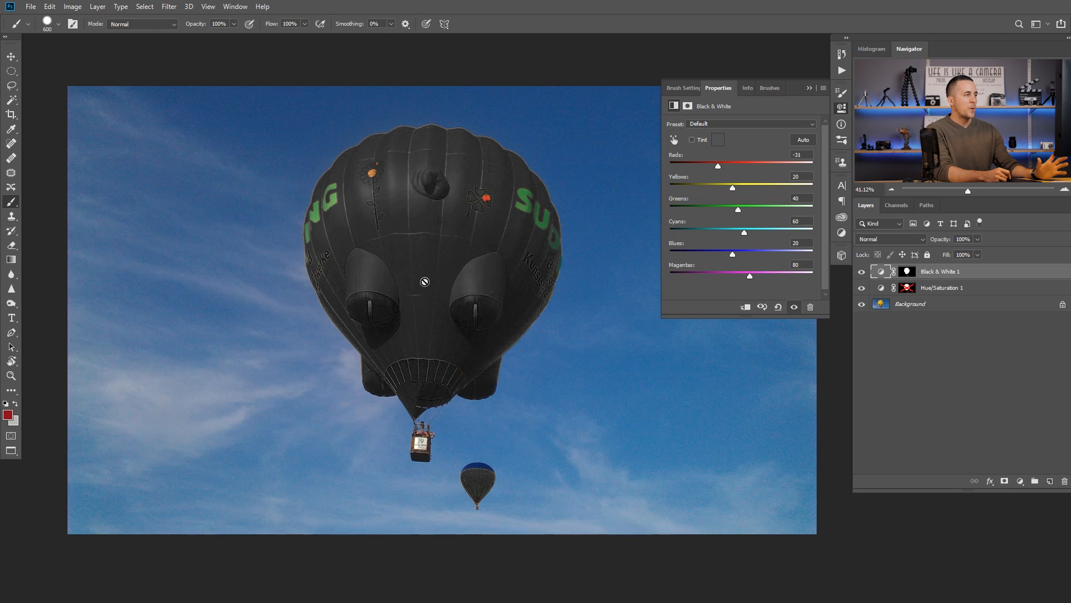
{"action": "left_click_drag", "start_coordinate": [732, 189], "coordinate": [756, 189]}
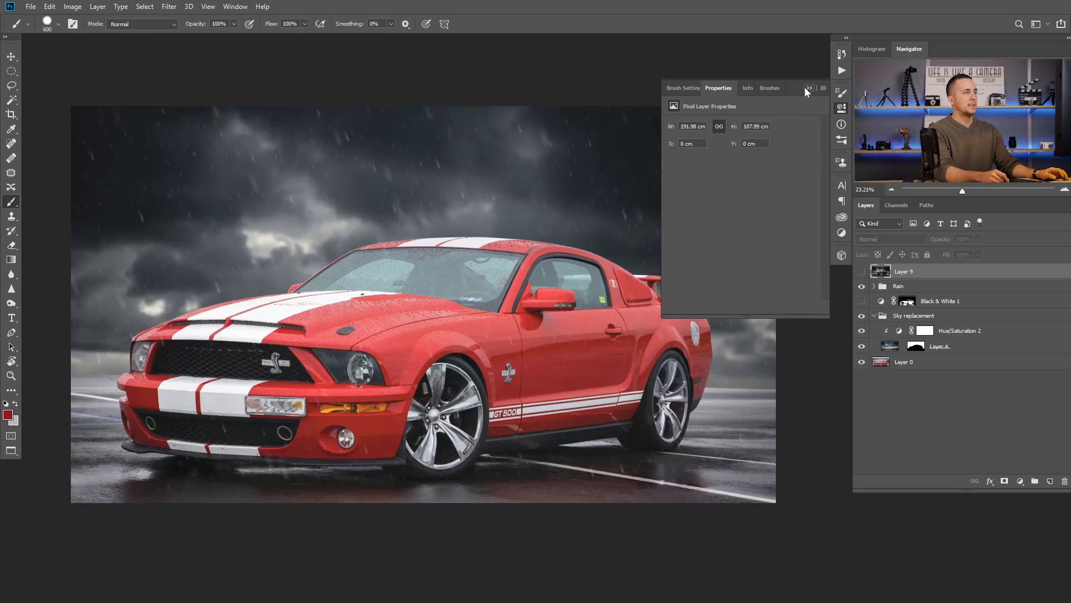
Step: Isolate Layer 0 to compare the original car photo with the composite, and make Layer 9 visible
{"action": "left_click", "coordinate": [809, 87]}
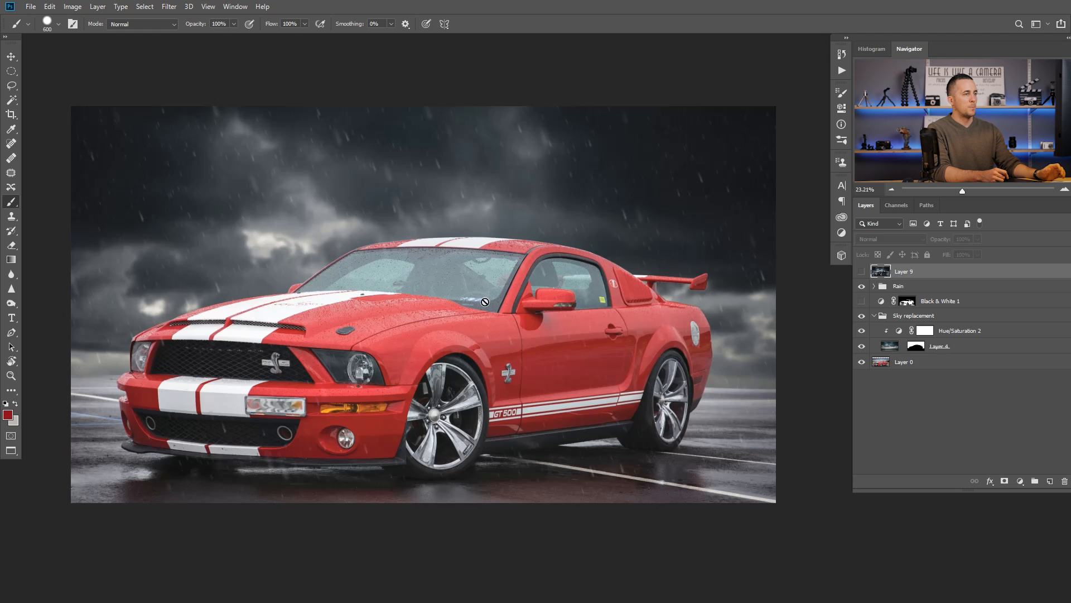
{"action": "left_click", "coordinate": [862, 364], "text": "alt"}
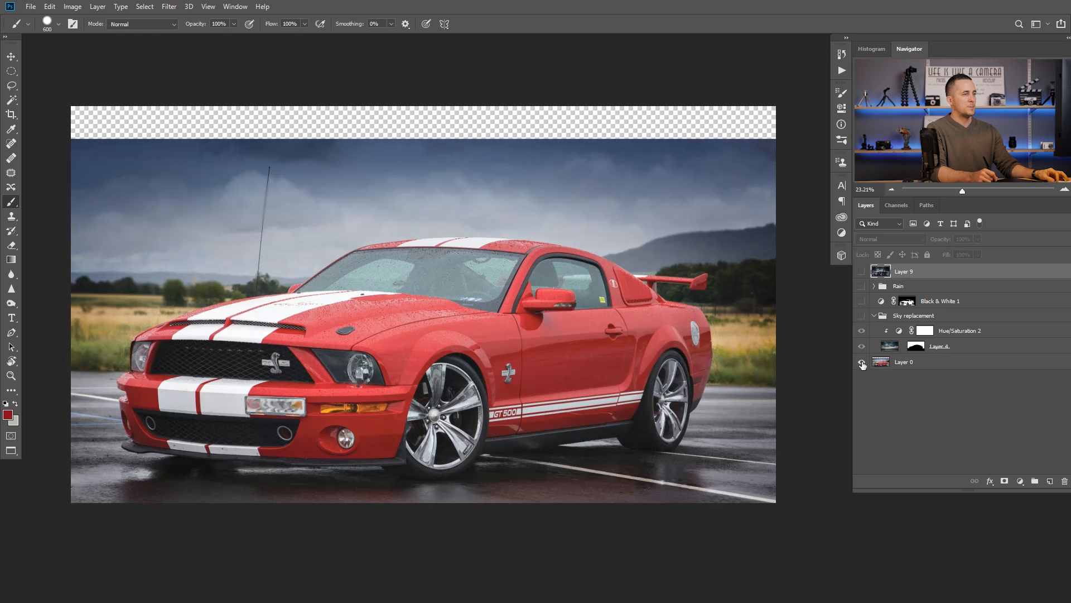
{"action": "left_click", "coordinate": [861, 362], "text": "alt"}
{"action": "left_click", "coordinate": [862, 346]}
{"action": "left_click", "coordinate": [862, 347]}
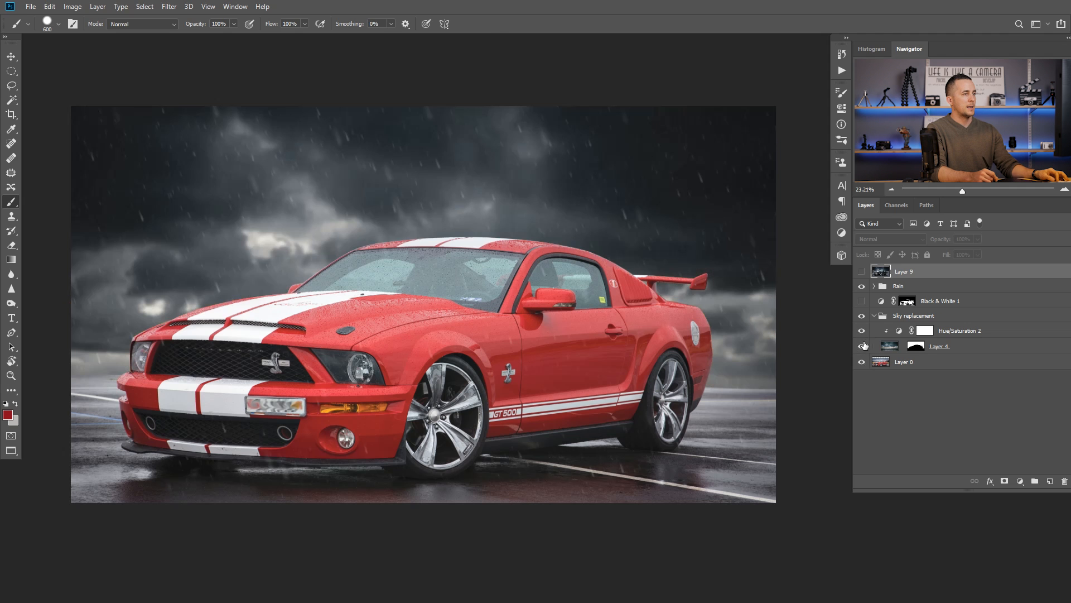
{"action": "left_click", "coordinate": [862, 272]}
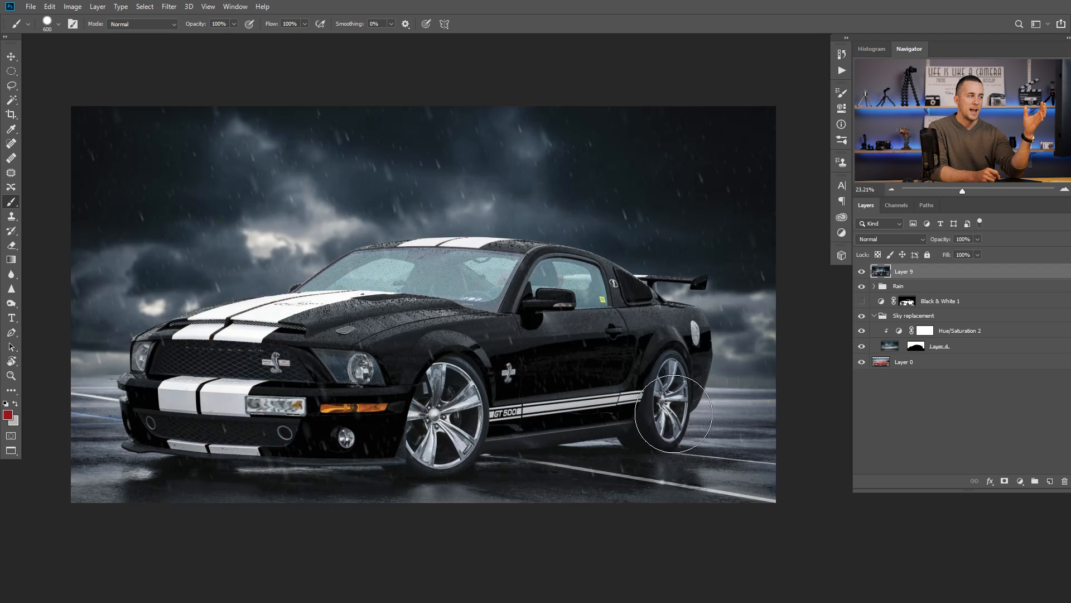
Step: Hide Layer 9 to reveal the red car and select the mask of the Black & White 1 adjustment layer
{"action": "left_click", "coordinate": [863, 275]}
{"action": "left_click", "coordinate": [862, 286]}
{"action": "left_click", "coordinate": [861, 286]}
{"action": "left_click", "coordinate": [861, 287]}
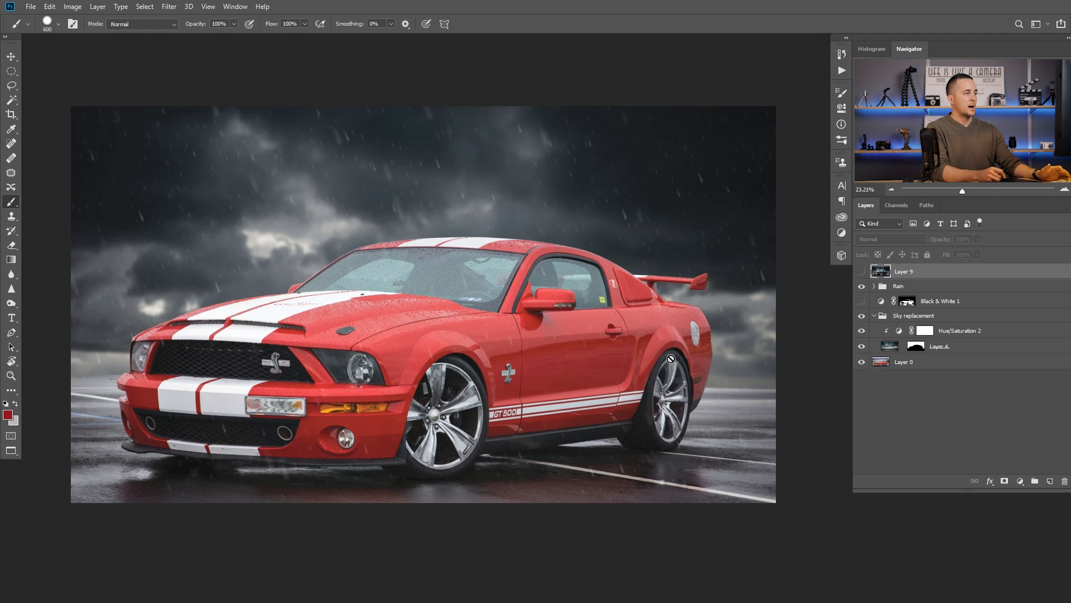
{"action": "left_click", "coordinate": [908, 303], "text": "alt"}
{"action": "left_click", "coordinate": [908, 303], "text": "alt"}
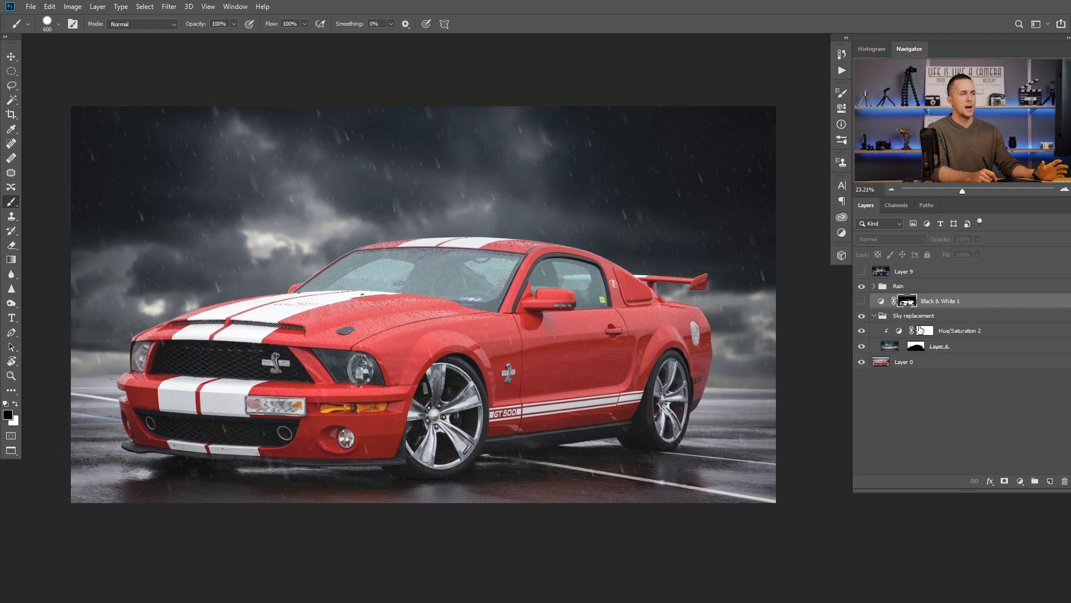
Step: Sample the car's red paint in several spots with Color Range to preview the selection, and cancel it
{"action": "left_click", "coordinate": [883, 289]}
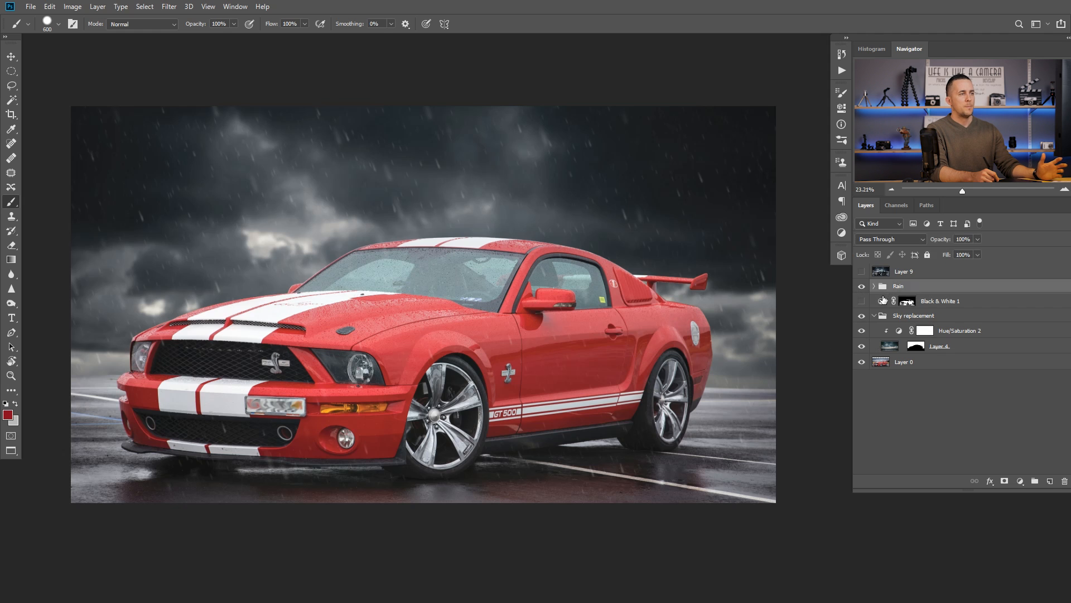
{"action": "left_click", "coordinate": [144, 6]}
{"action": "left_click", "coordinate": [184, 115]}
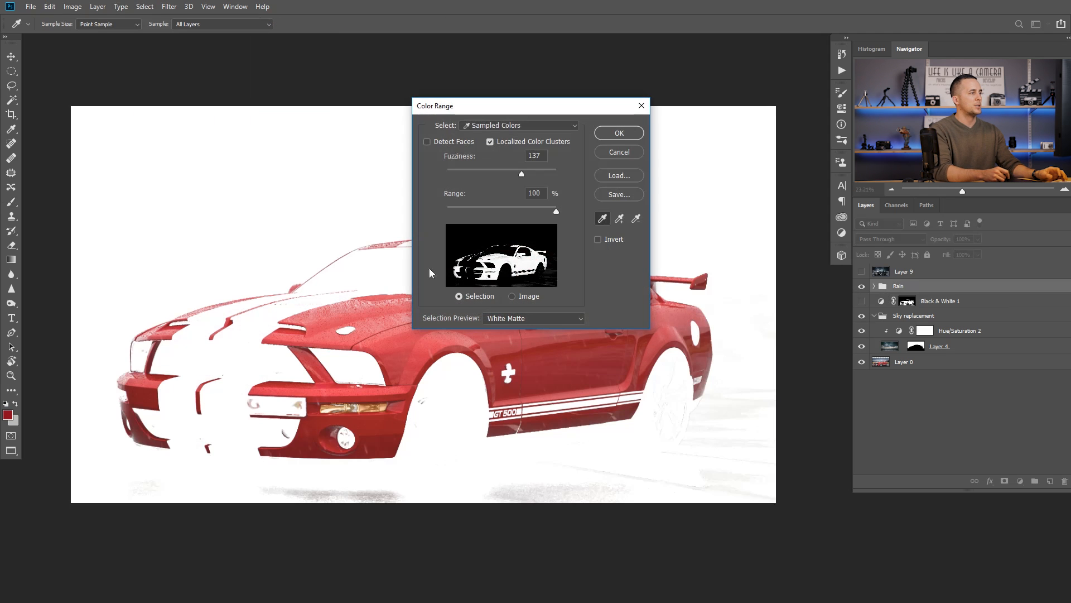
{"action": "left_click", "coordinate": [390, 325]}
{"action": "left_click", "coordinate": [401, 339]}
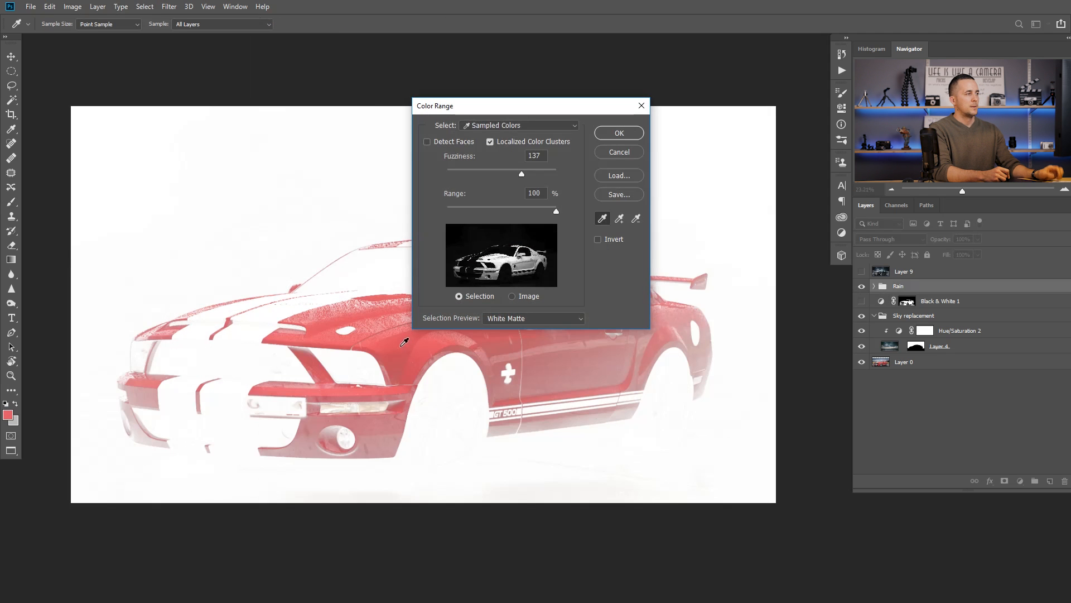
{"action": "left_click", "coordinate": [388, 321]}
{"action": "left_click", "coordinate": [559, 355]}
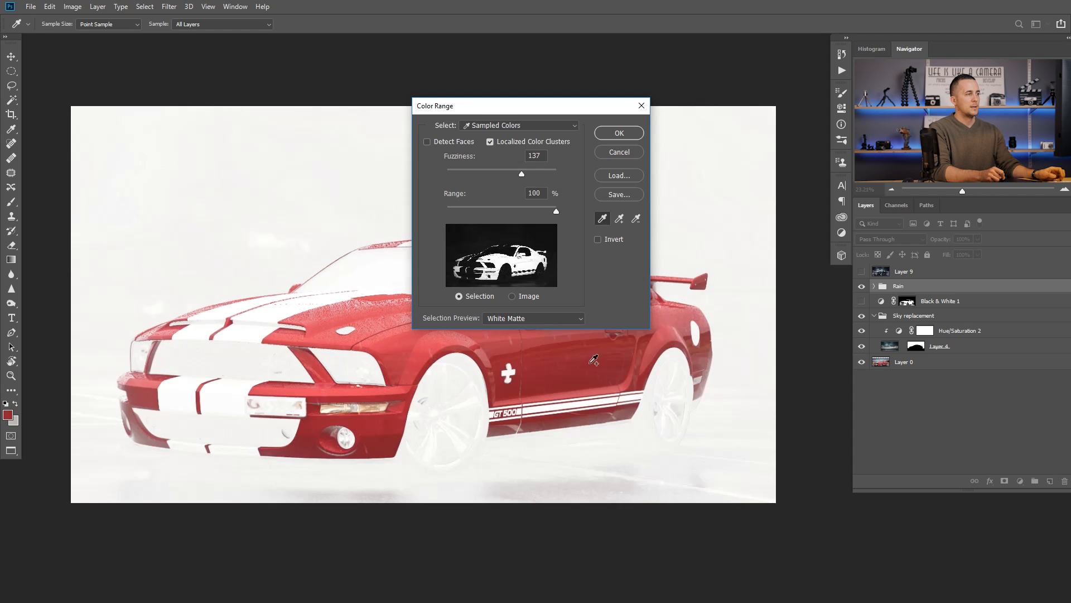
{"action": "left_click", "coordinate": [679, 317]}
{"action": "left_click", "coordinate": [356, 314]}
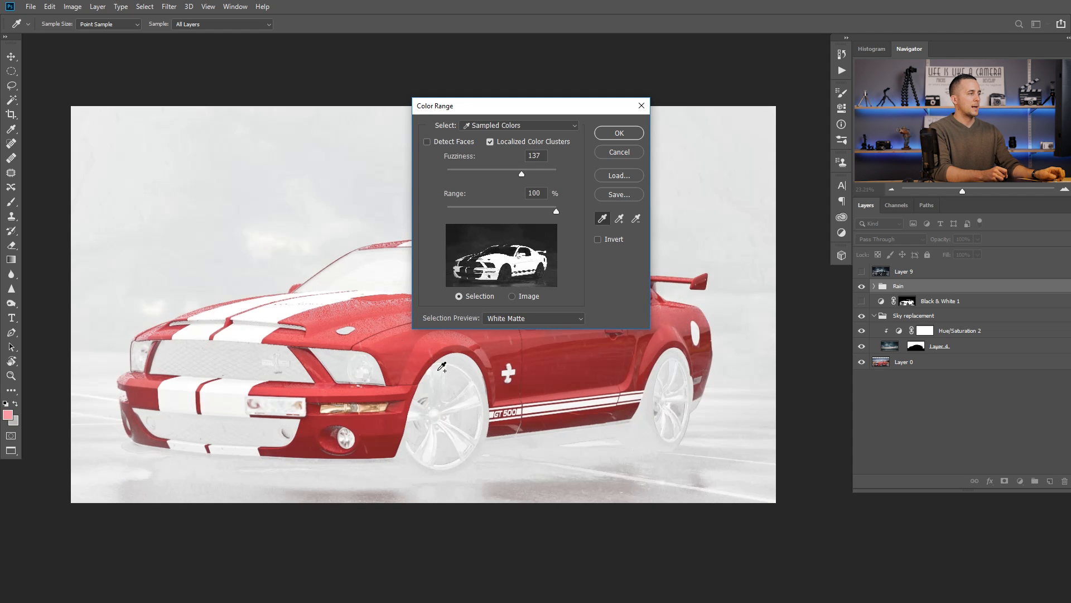
{"action": "left_click", "coordinate": [619, 149]}
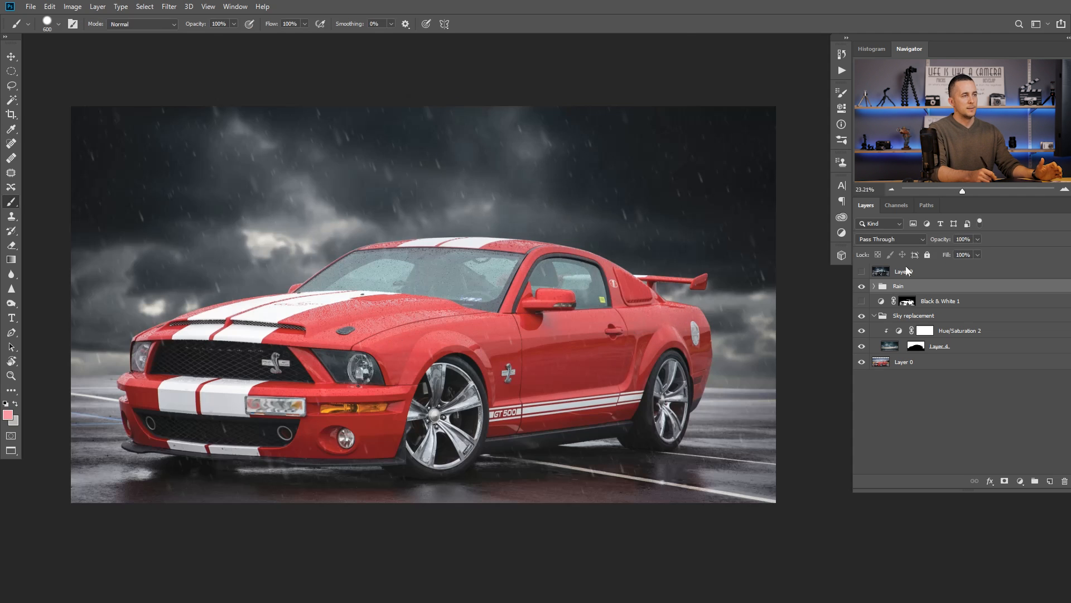
Step: Show the Black & White 1 layer and turn the car white with Reds at 129 and Magentas at 125
{"action": "left_click", "coordinate": [907, 302]}
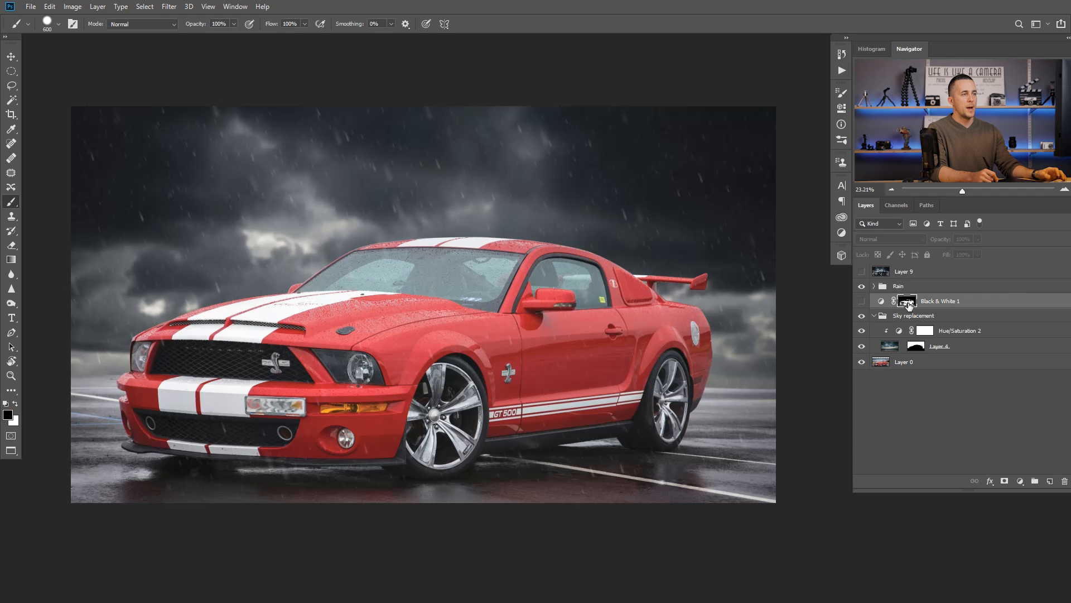
{"action": "left_click", "coordinate": [862, 301]}
{"action": "double_click", "coordinate": [881, 300]}
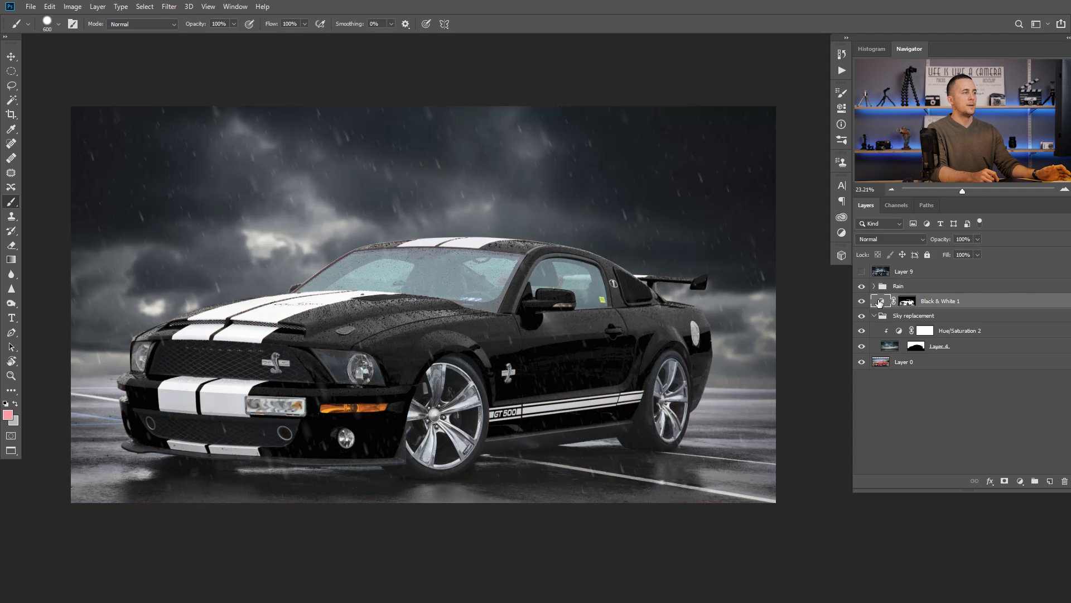
{"action": "left_click_drag", "start_coordinate": [714, 166], "coordinate": [765, 166]}
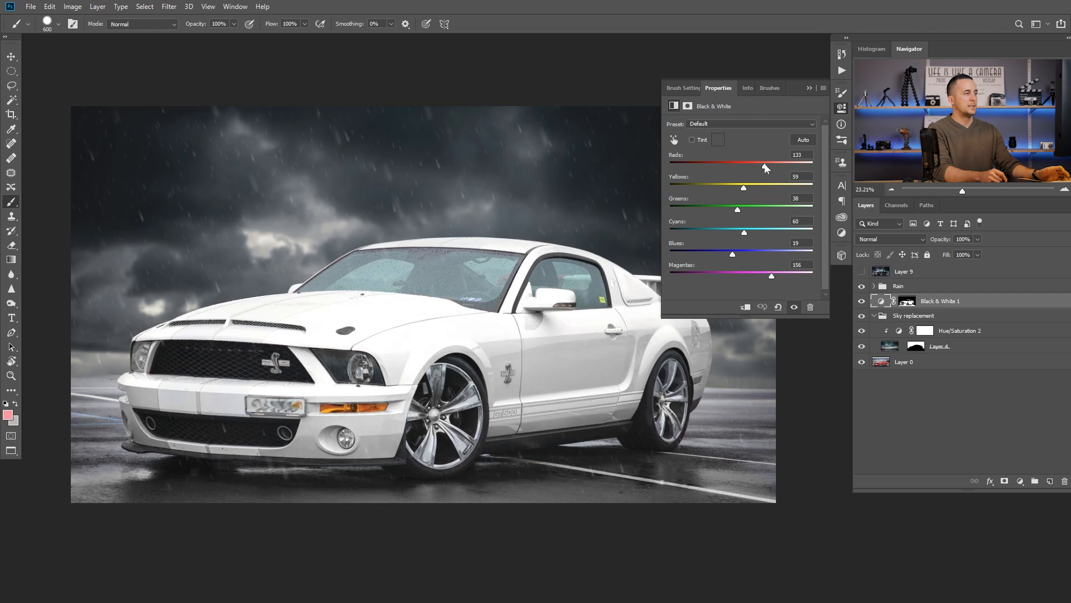
{"action": "mouse_move", "coordinate": [772, 276]}
{"action": "left_mouse_down"}
{"action": "mouse_move", "coordinate": [749, 278]}
{"action": "mouse_move", "coordinate": [762, 275]}
{"action": "left_mouse_up"}
{"action": "scroll", "coordinate": [517, 286], "scroll_direction": "down", "scroll_amount": 1}
{"action": "mouse_move", "coordinate": [519, 285]}
{"action": "left_mouse_down"}
{"action": "mouse_move", "coordinate": [450, 277]}
{"action": "mouse_move", "coordinate": [504, 286]}
{"action": "left_mouse_up"}
{"action": "scroll", "coordinate": [505, 273], "scroll_direction": "down", "scroll_amount": 3}
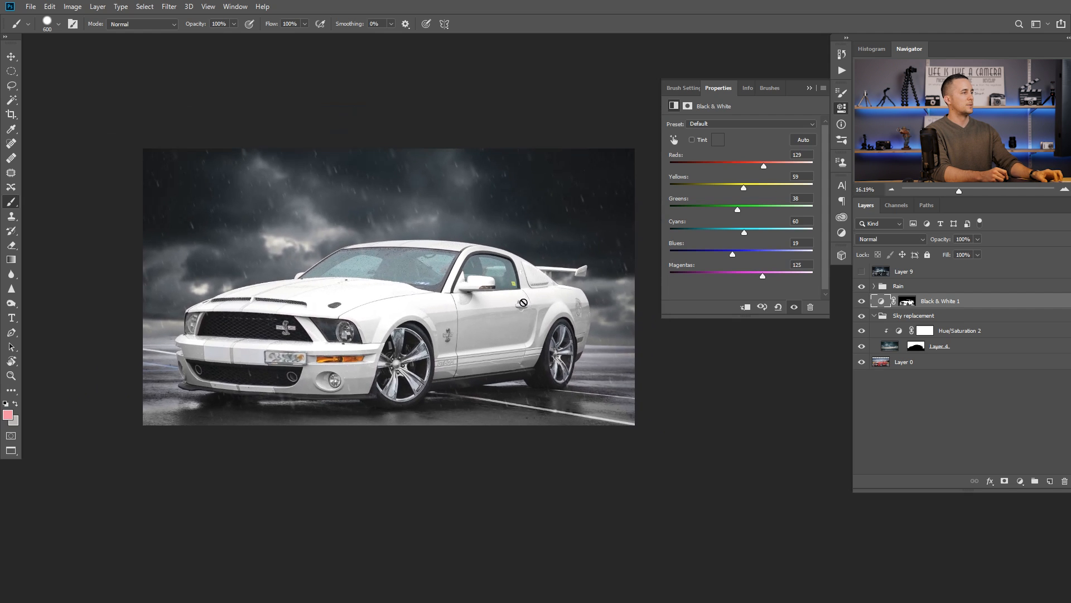
Step: Turn the car black by setting Reds to -46 and Magentas to 191 in the Black & White adjustment
{"action": "scroll", "coordinate": [524, 301], "scroll_direction": "up", "scroll_amount": 1}
{"action": "left_click_drag", "start_coordinate": [764, 166], "coordinate": [711, 169]}
{"action": "left_click_drag", "start_coordinate": [762, 276], "coordinate": [788, 275]}
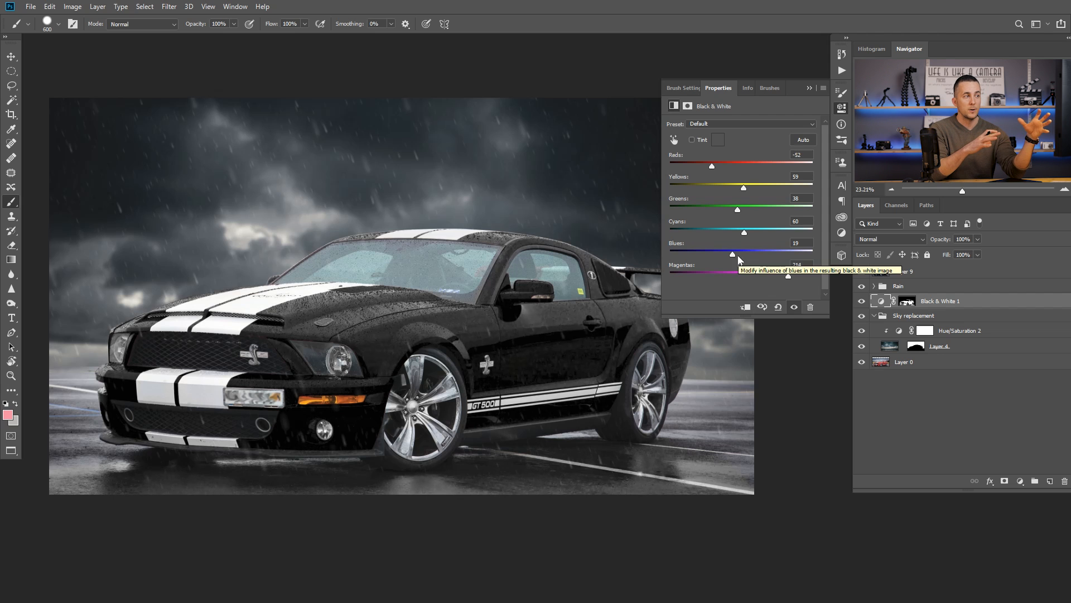
{"action": "left_click_drag", "start_coordinate": [712, 165], "coordinate": [718, 166]}
{"action": "mouse_move", "coordinate": [787, 276]}
{"action": "left_mouse_down"}
{"action": "mouse_move", "coordinate": [748, 272]}
{"action": "mouse_move", "coordinate": [795, 279]}
{"action": "left_mouse_up"}
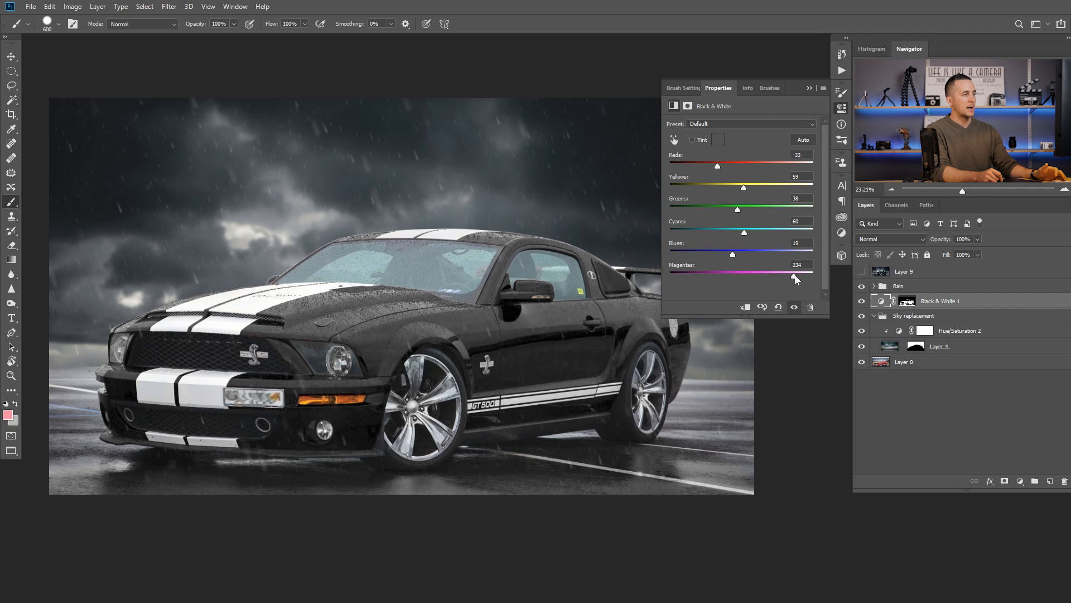
{"action": "left_click_drag", "start_coordinate": [711, 162], "coordinate": [712, 165]}
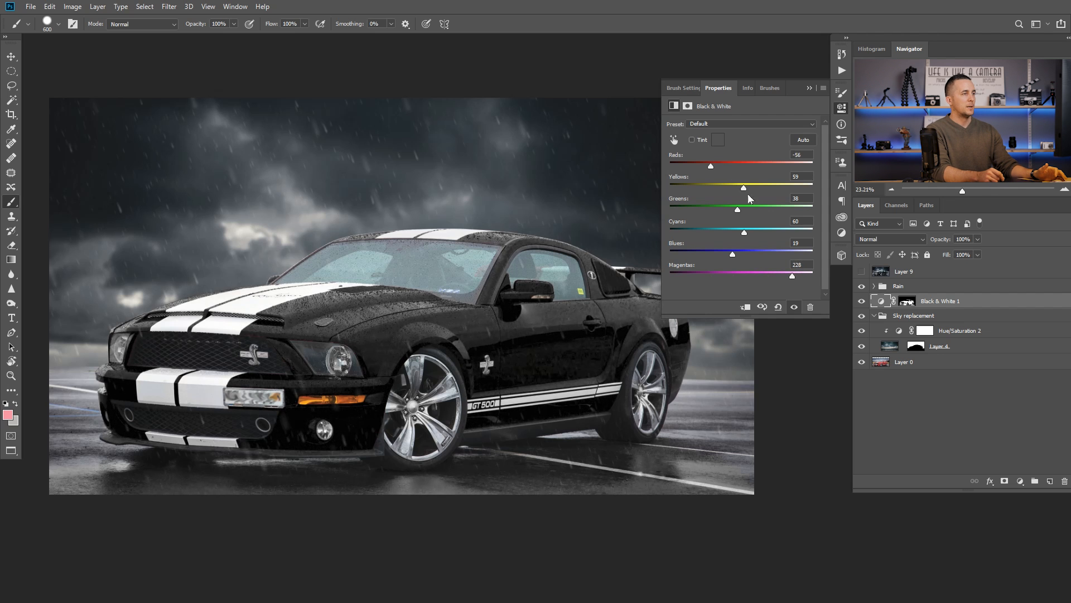
{"action": "left_click_drag", "start_coordinate": [793, 276], "coordinate": [780, 276]}
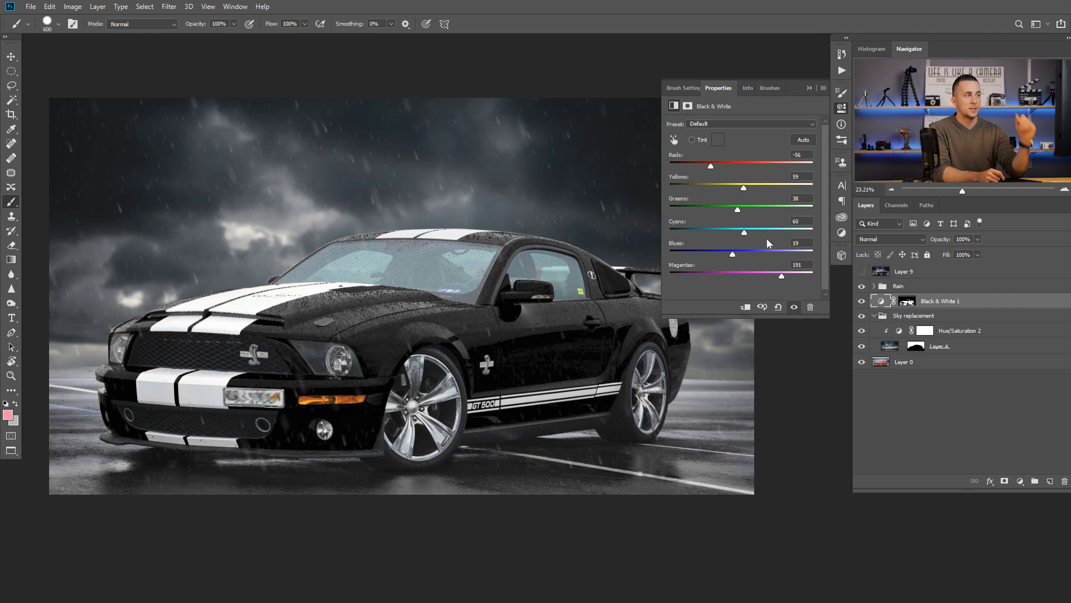
{"action": "left_click_drag", "start_coordinate": [711, 166], "coordinate": [714, 166]}
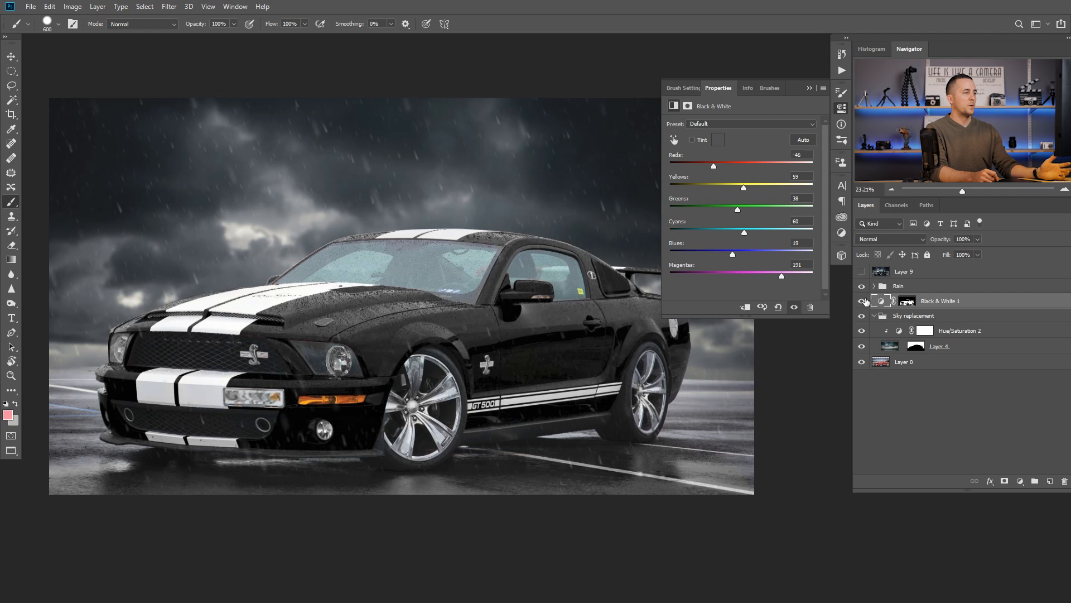
Step: Hide the Black & White 1 layer and add a Hue/Saturation adjustment layer above the Rain group
{"action": "left_click", "coordinate": [881, 288]}
{"action": "left_click", "coordinate": [861, 301]}
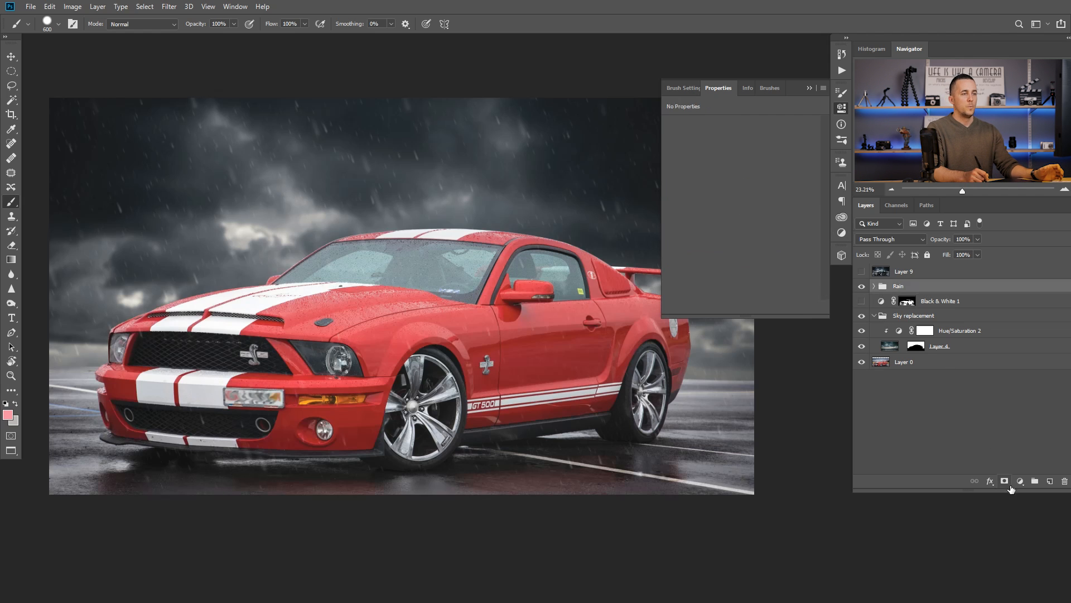
{"action": "left_click", "coordinate": [1020, 481]}
{"action": "left_click", "coordinate": [1023, 374]}
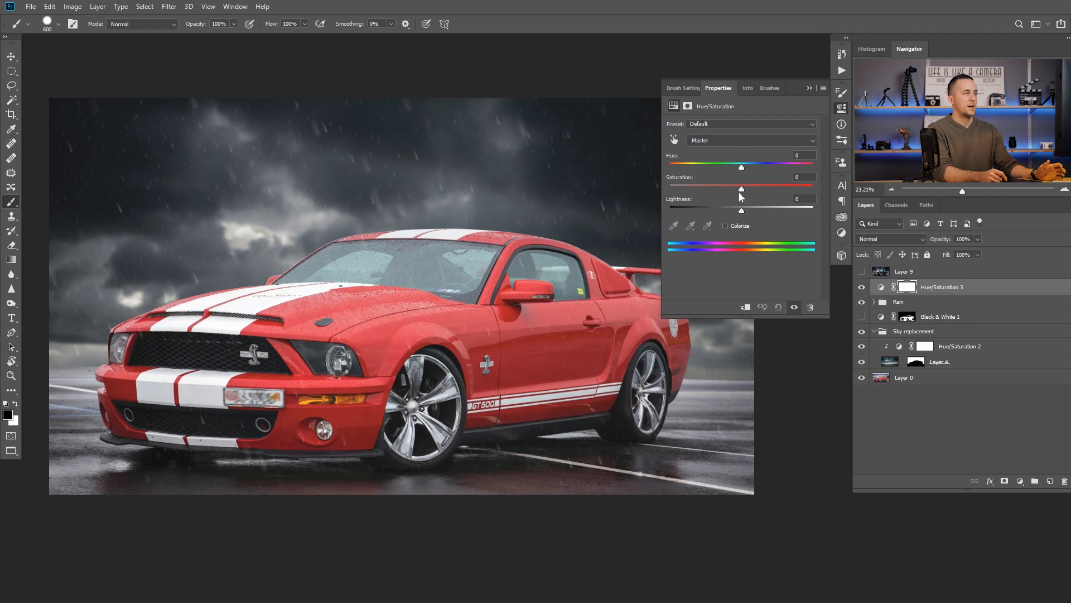
Step: Recolour the car orange by setting the Reds range to Hue +42 and Saturation +17, and make Layer 9 visible
{"action": "left_click", "coordinate": [725, 140]}
{"action": "left_click", "coordinate": [717, 161]}
{"action": "left_click_drag", "start_coordinate": [742, 167], "coordinate": [770, 166]}
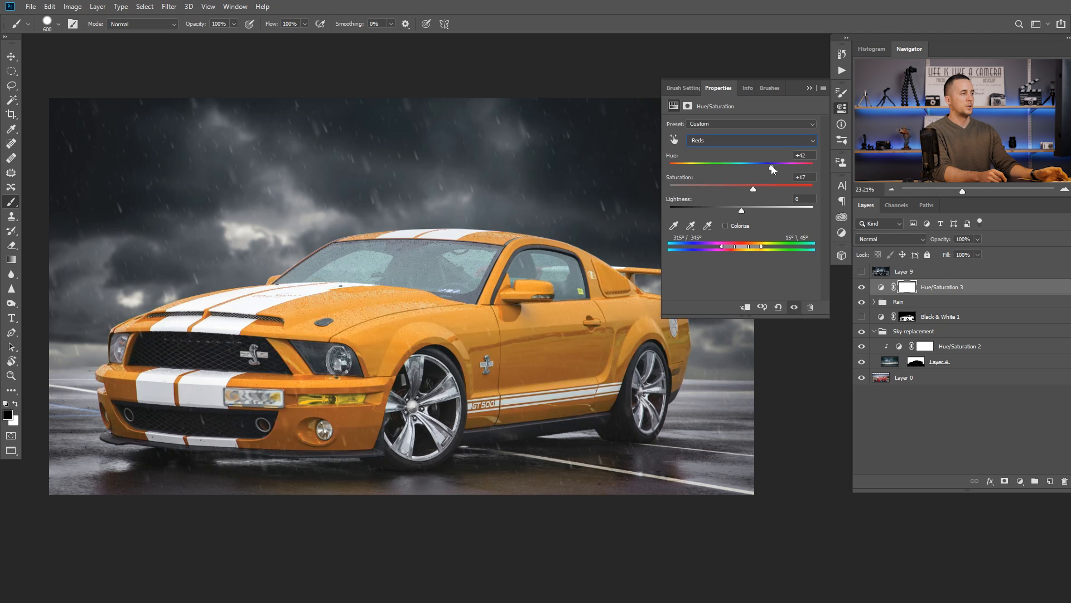
{"action": "left_click", "coordinate": [810, 88]}
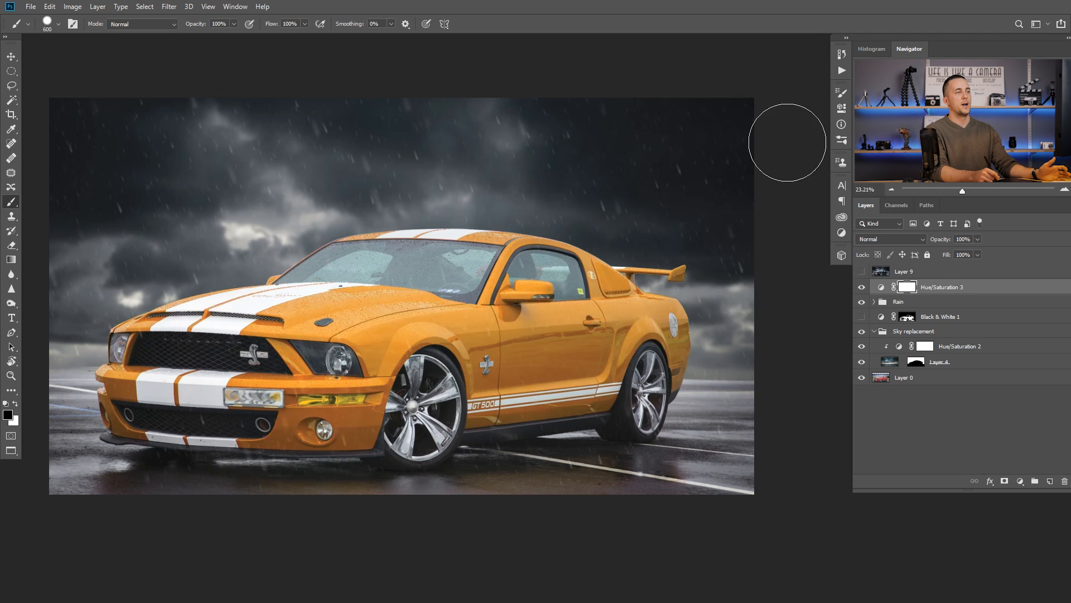
{"action": "left_click", "coordinate": [862, 271]}
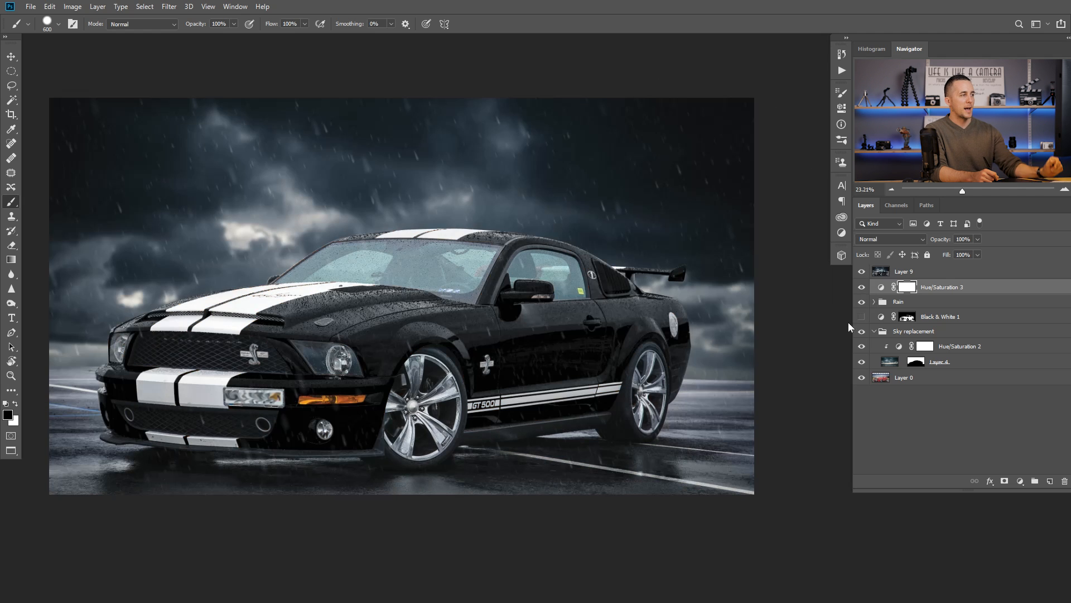